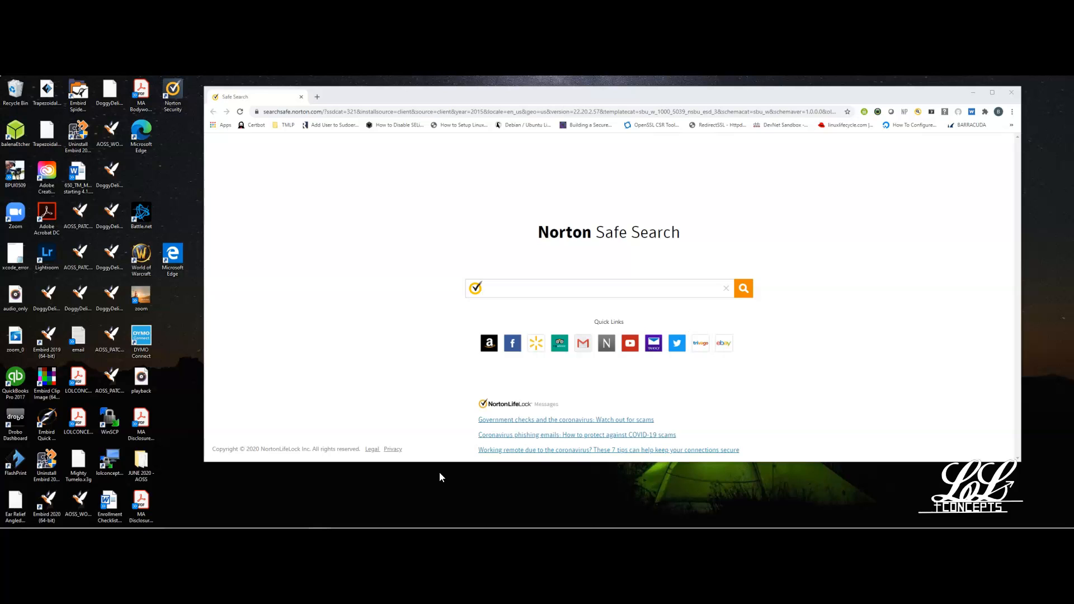
Search the web for "kee pass" with Norton Safe Search.
{"action": "left_click", "coordinate": [421, 110]}
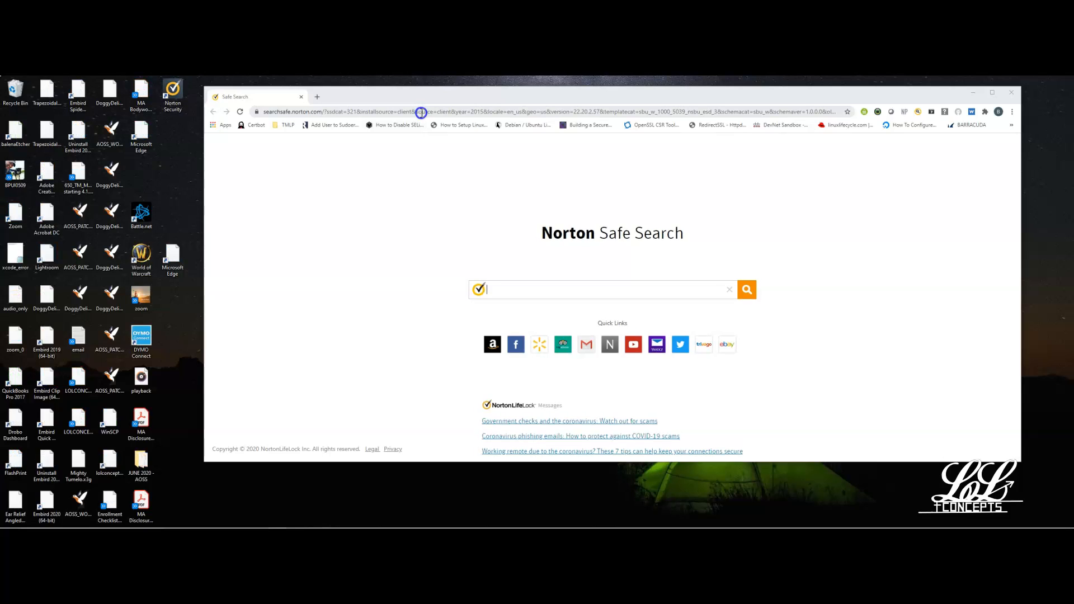
{"action": "left_click", "coordinate": [554, 292]}
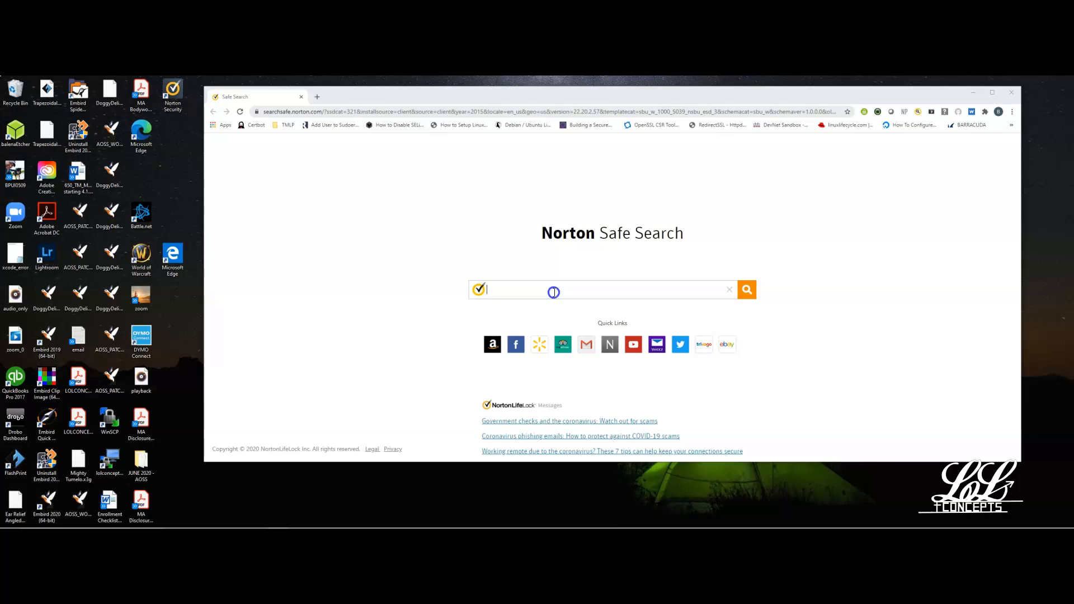
{"action": "type", "text": "kee"}
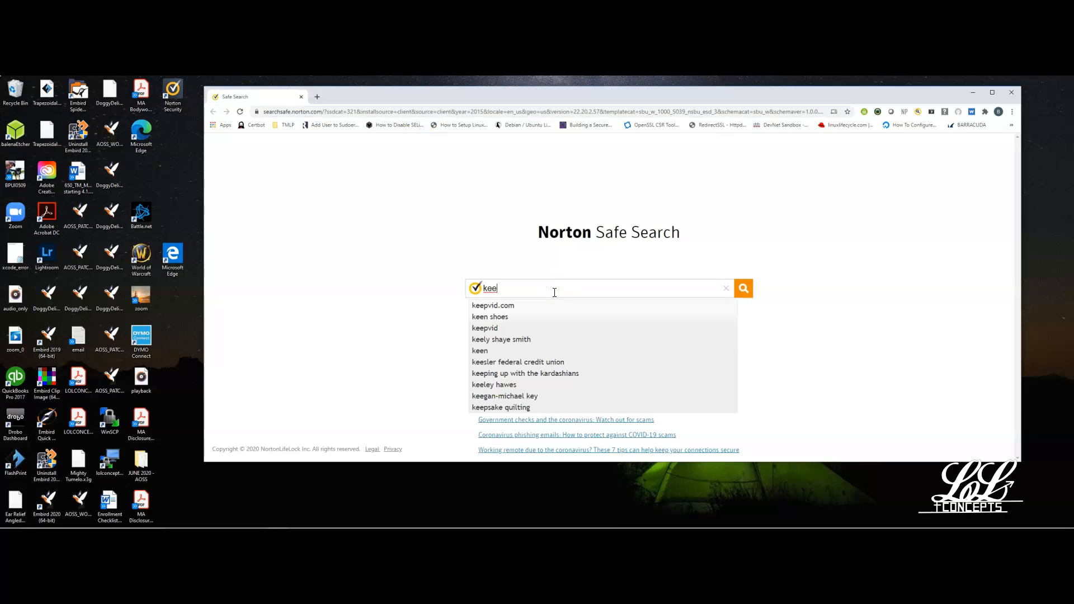
{"action": "type", "text": " pass"}
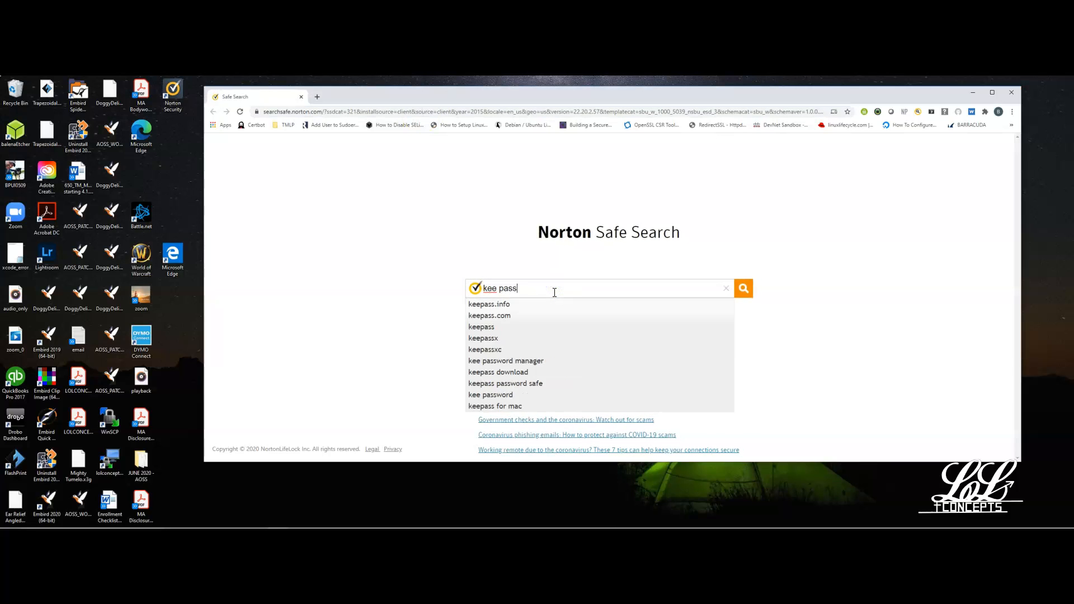
{"action": "key", "text": "Return"}
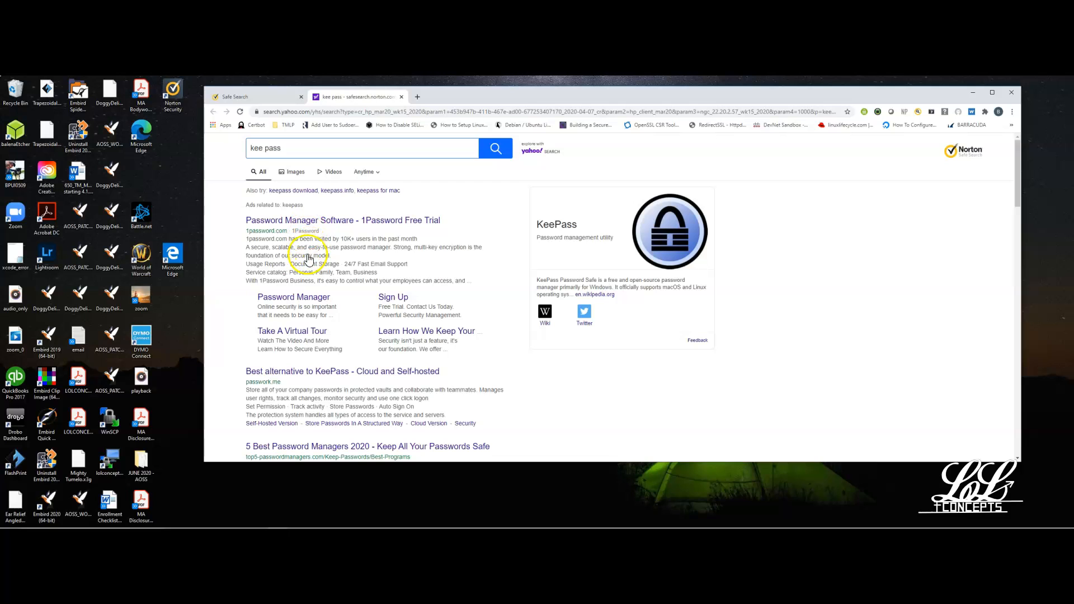
Open the official KeePass site, keepass.info, from the search results and accept its cookies.
{"action": "scroll", "coordinate": [271, 402], "scroll_direction": "down", "scroll_amount": 1}
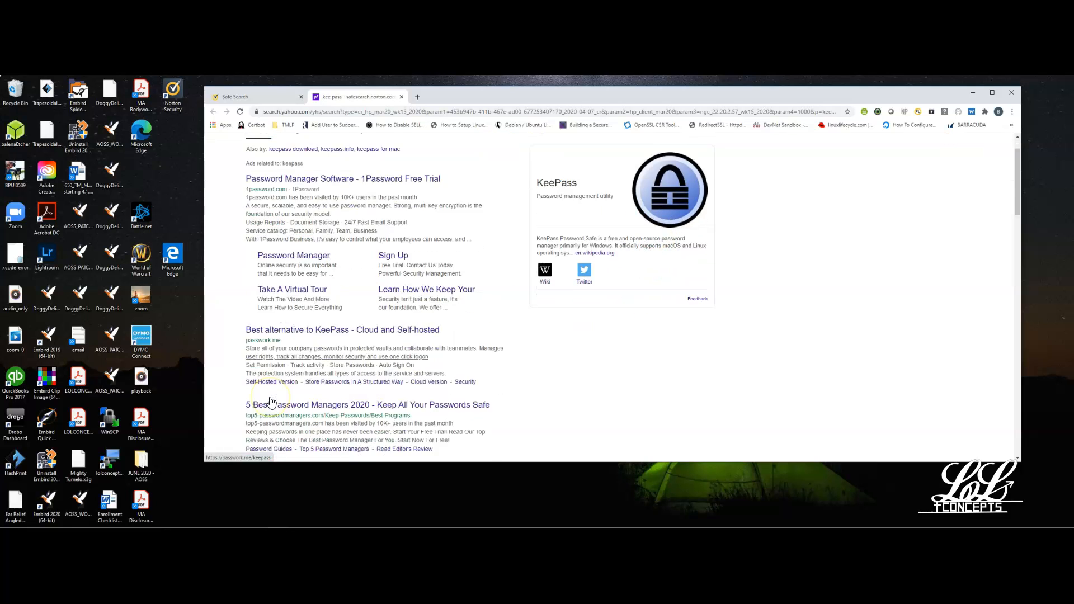
{"action": "scroll", "coordinate": [270, 402], "scroll_direction": "down", "scroll_amount": 5}
{"action": "scroll", "coordinate": [271, 402], "scroll_direction": "down", "scroll_amount": 2}
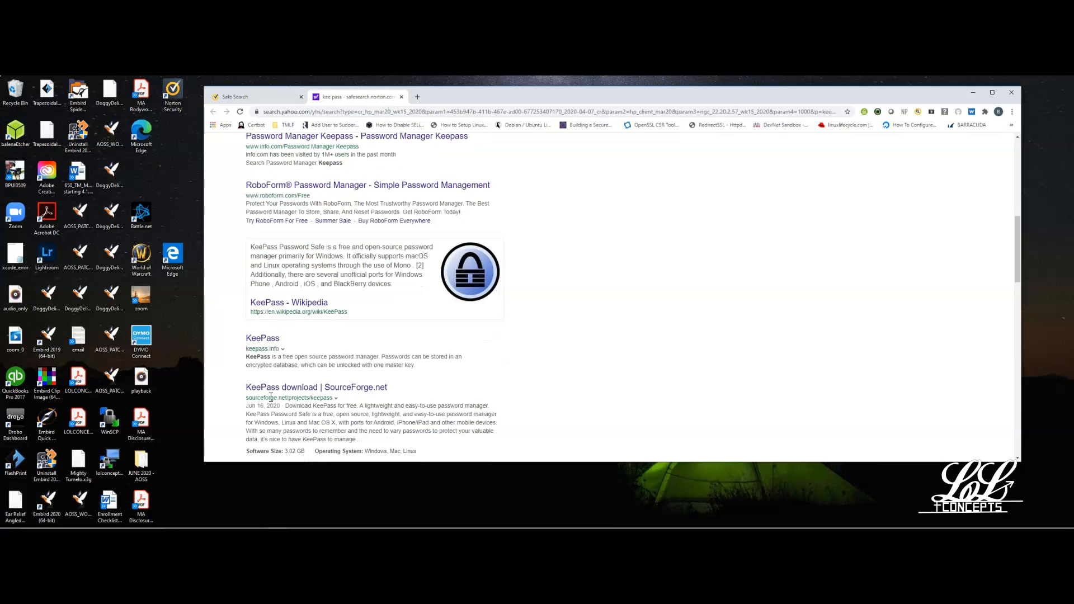
{"action": "left_click", "coordinate": [272, 339]}
{"action": "left_click", "coordinate": [274, 342]}
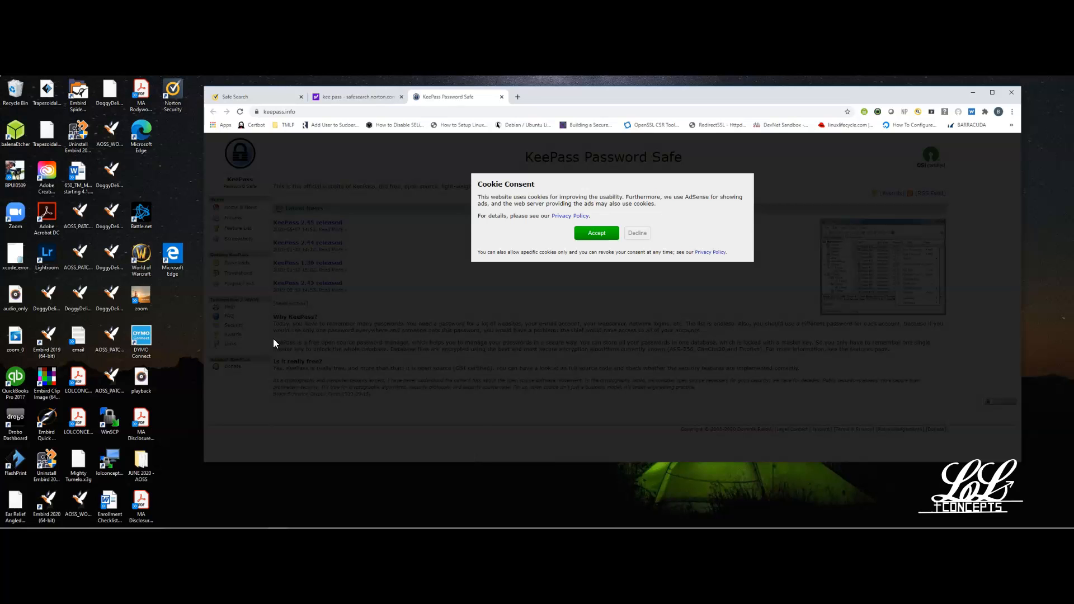
{"action": "left_click", "coordinate": [596, 232]}
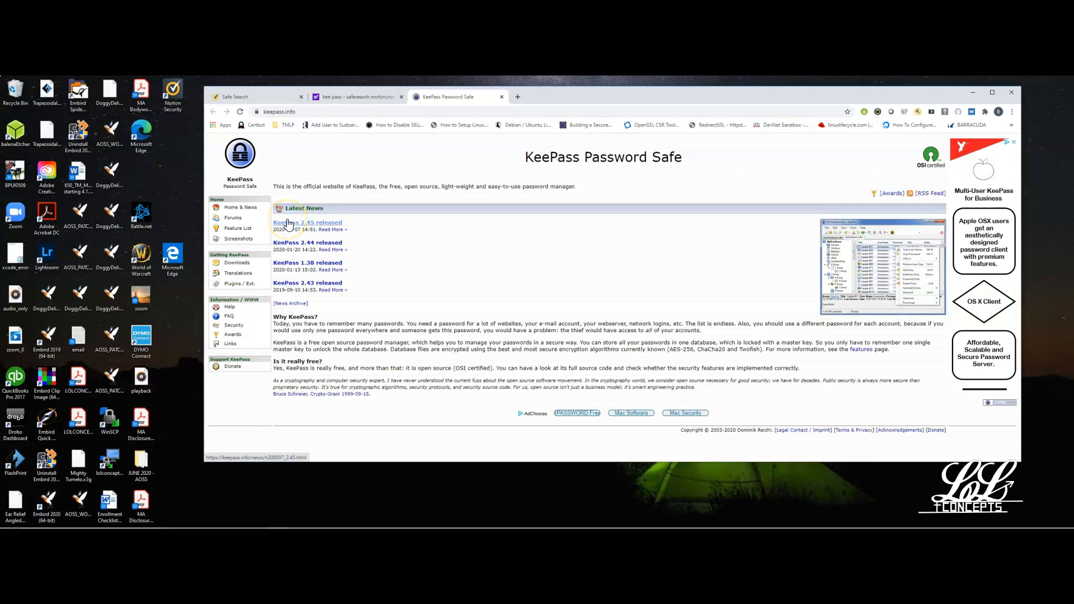
Download the KeePass 2.45 installer for Windows from the site's downloads page and run the downloaded file.
{"action": "left_click", "coordinate": [241, 265]}
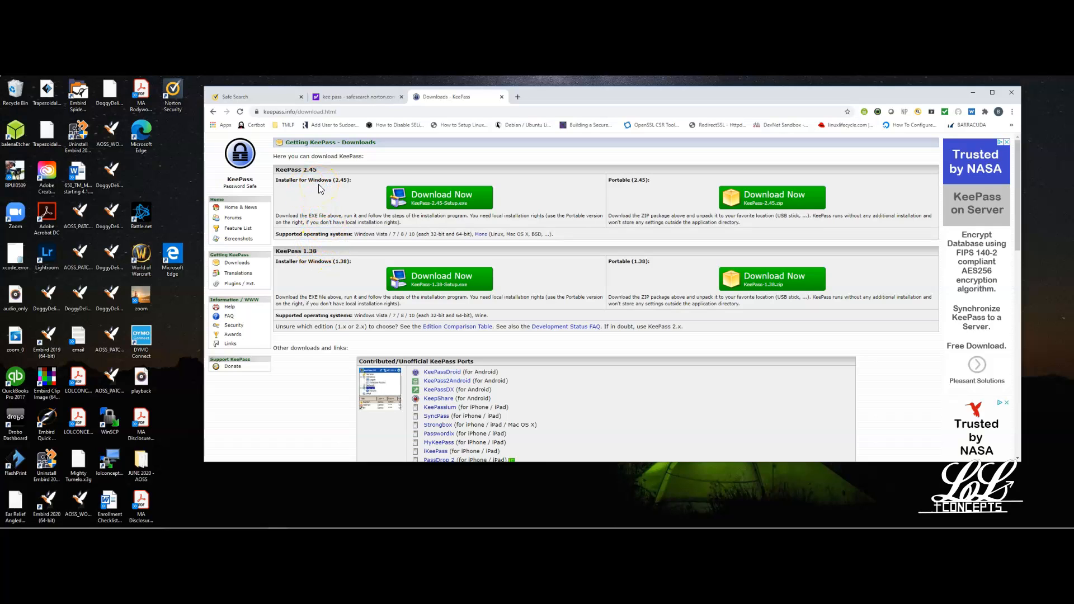
{"action": "left_click", "coordinate": [423, 204]}
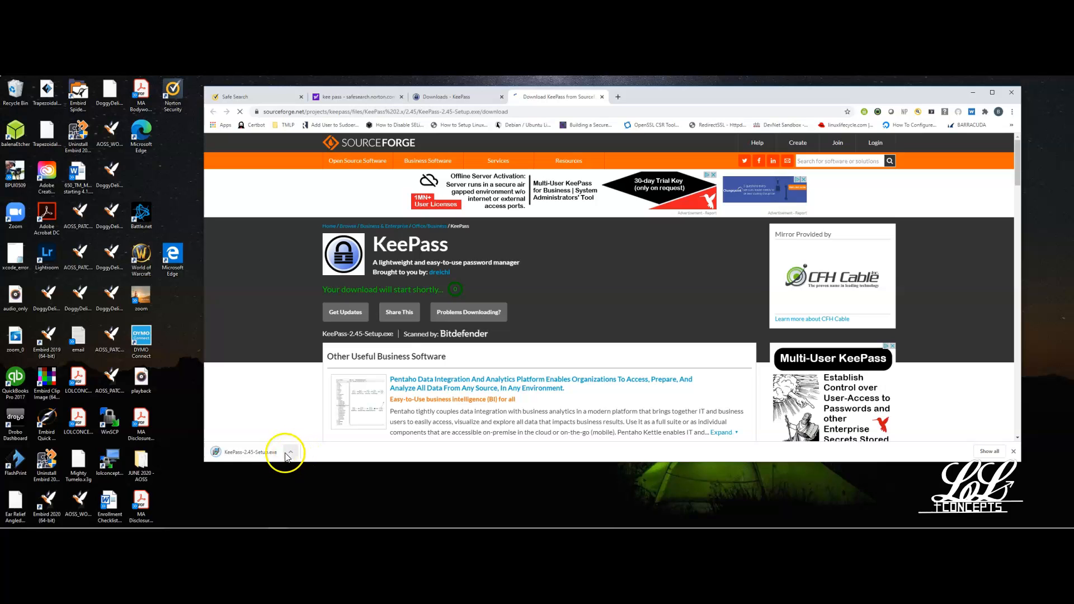
{"action": "left_click", "coordinate": [273, 454]}
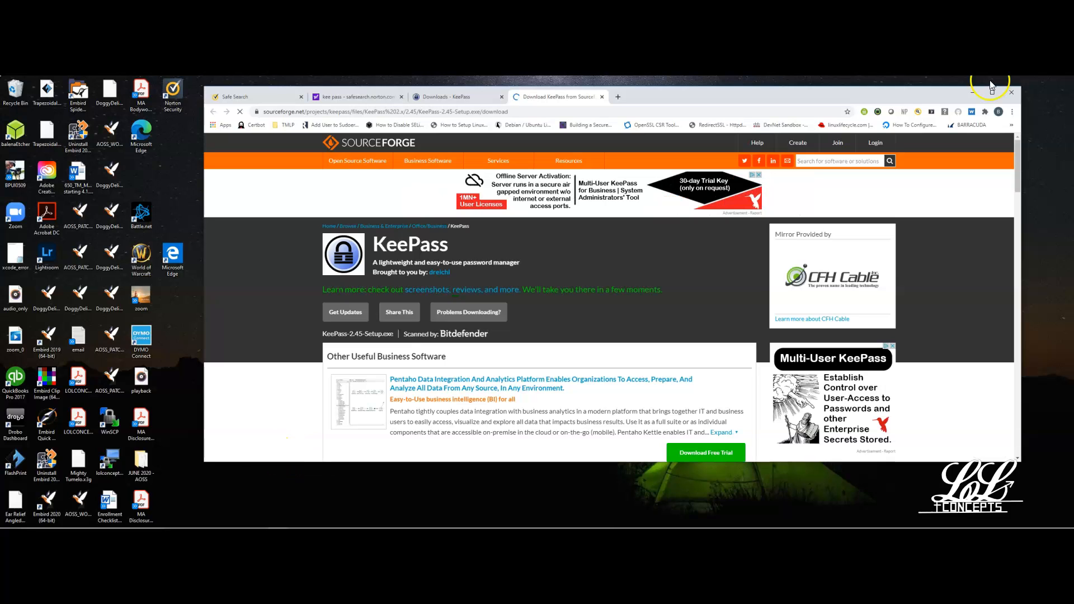
Show the Downloads folder in File Explorer.
{"action": "mouse_move", "coordinate": [265, 520]}
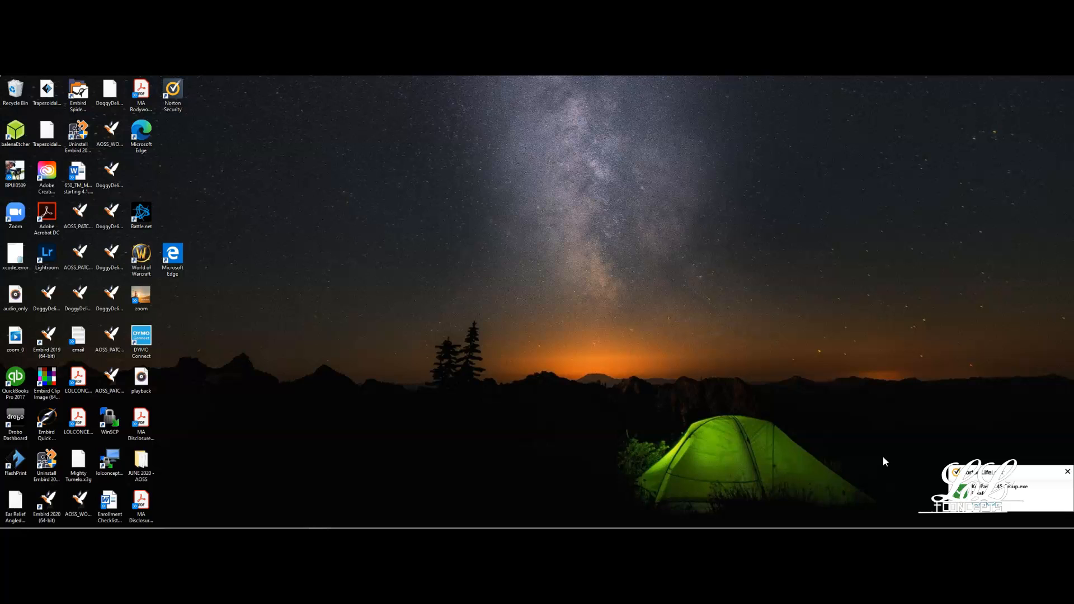
{"action": "mouse_move", "coordinate": [793, 527]}
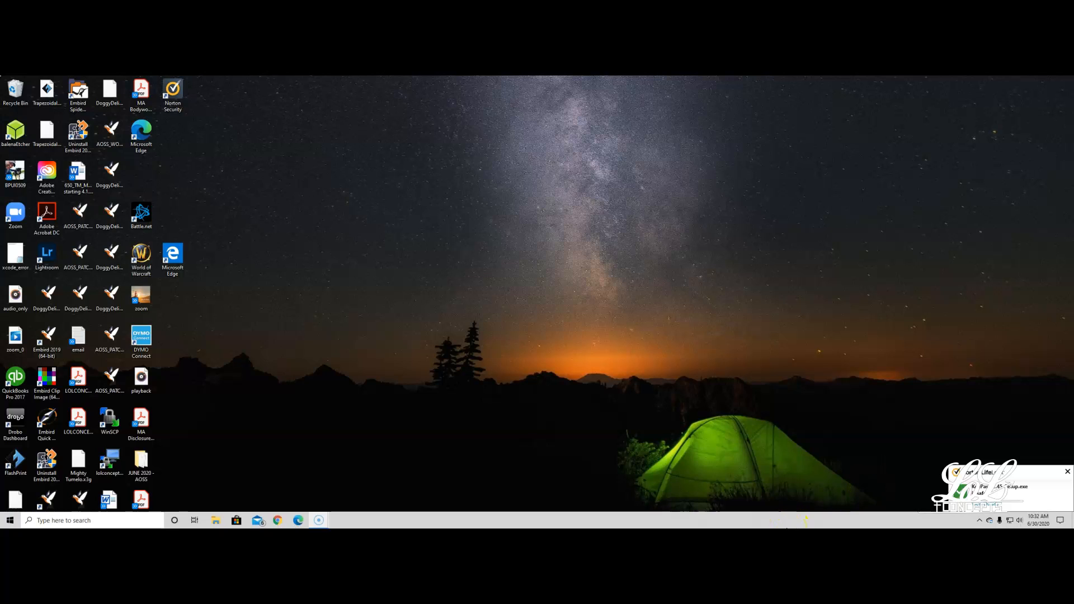
{"action": "key", "text": "super+e"}
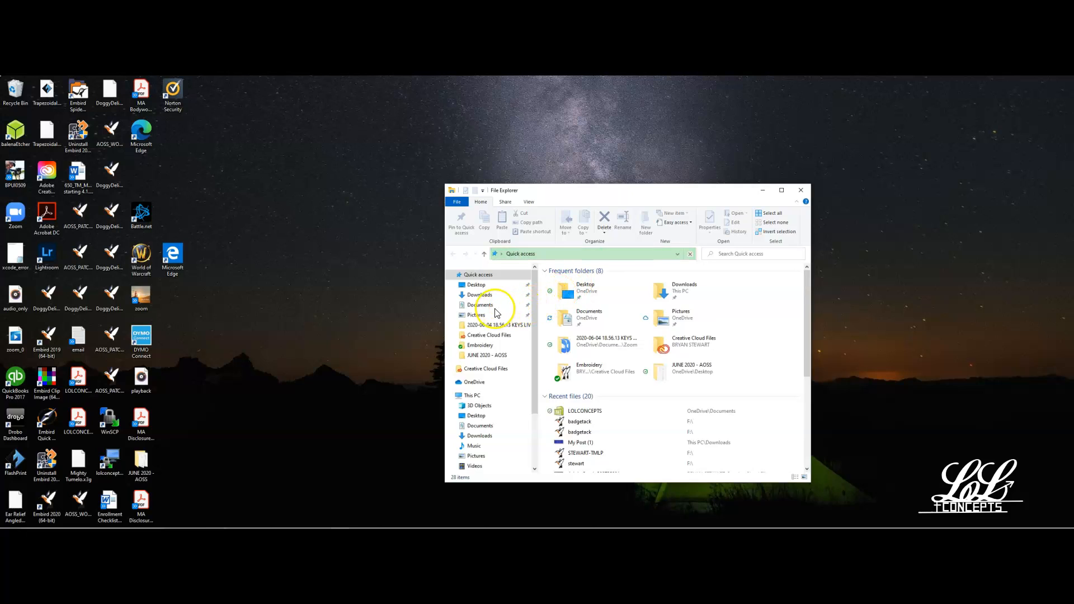
{"action": "left_click", "coordinate": [484, 297]}
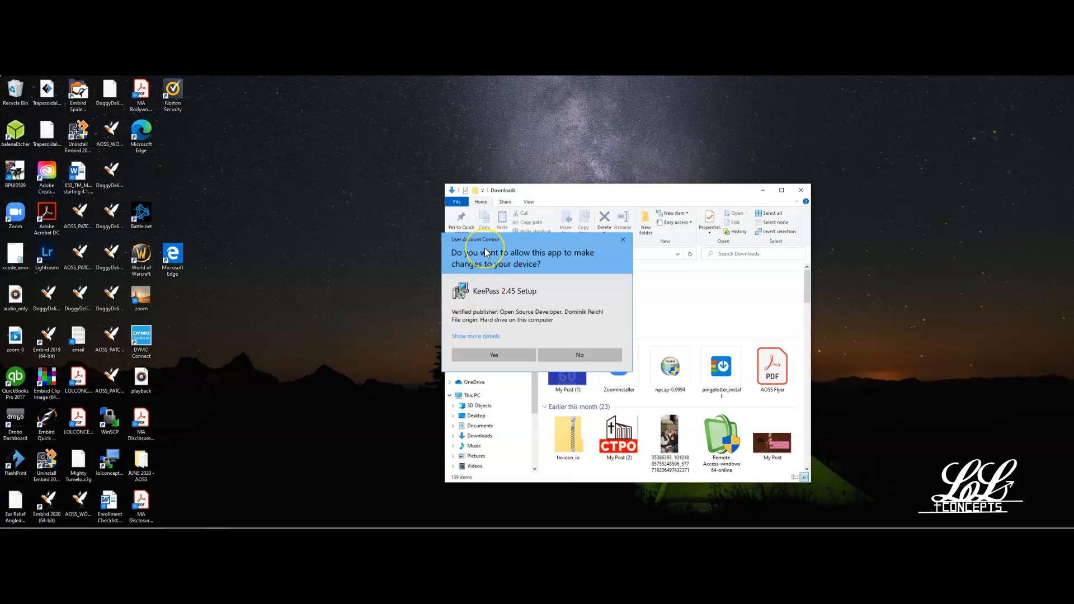
Allow KeePass 2.45 Setup to make changes to the device and confirm English as the setup language.
{"action": "left_click", "coordinate": [495, 357]}
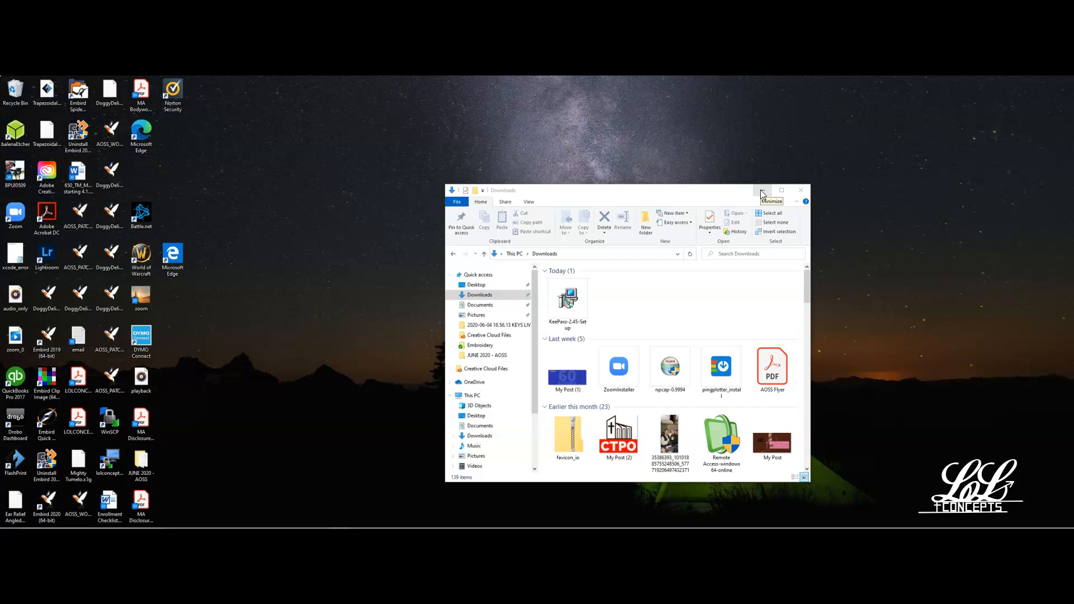
{"action": "left_click_drag", "start_coordinate": [633, 288], "coordinate": [697, 279]}
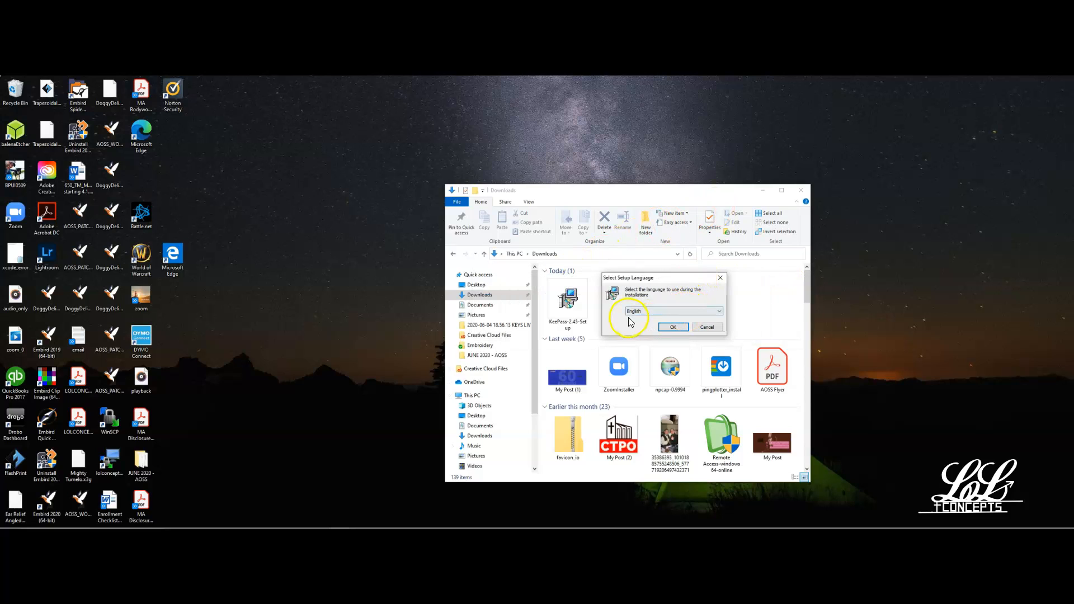
{"action": "left_click", "coordinate": [671, 327]}
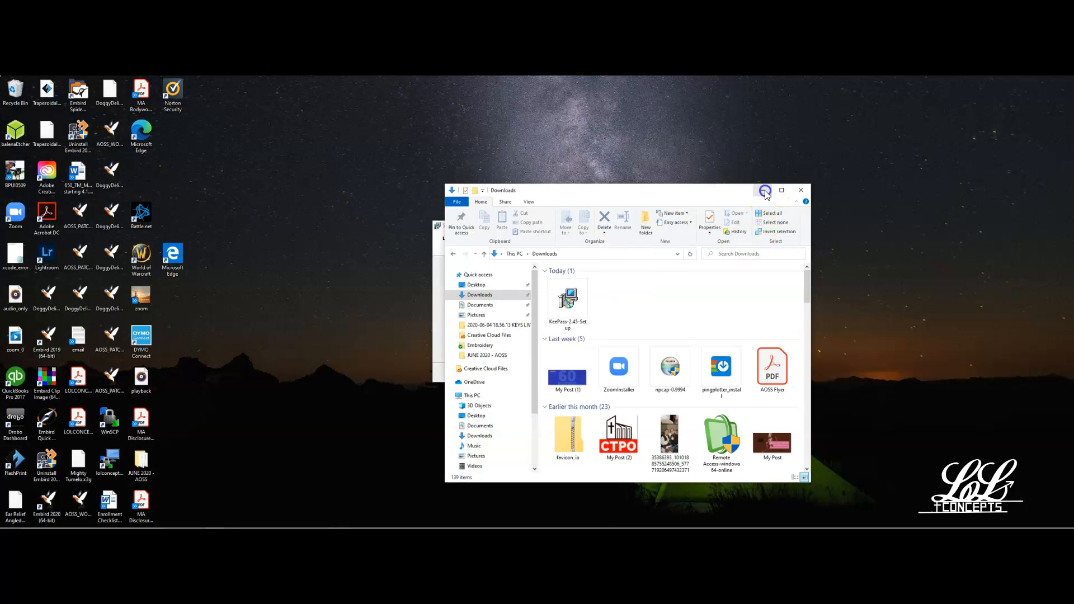
Minimize the Downloads window and accept the KeePass license agreement in the setup wizard.
{"action": "left_click", "coordinate": [762, 191]}
{"action": "left_click", "coordinate": [465, 348]}
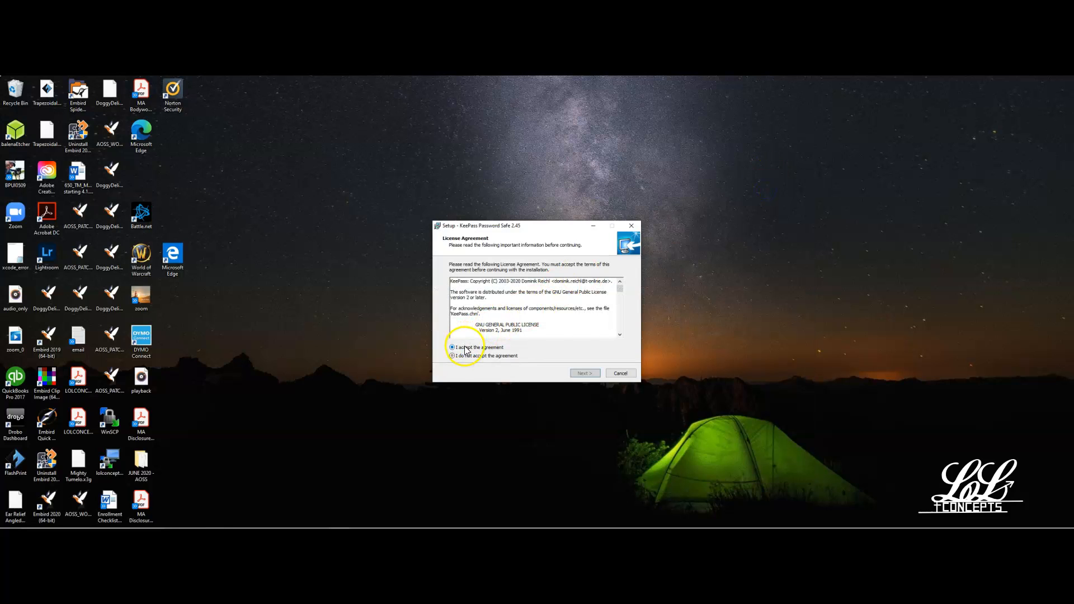
{"action": "left_click_drag", "start_coordinate": [620, 289], "coordinate": [628, 340]}
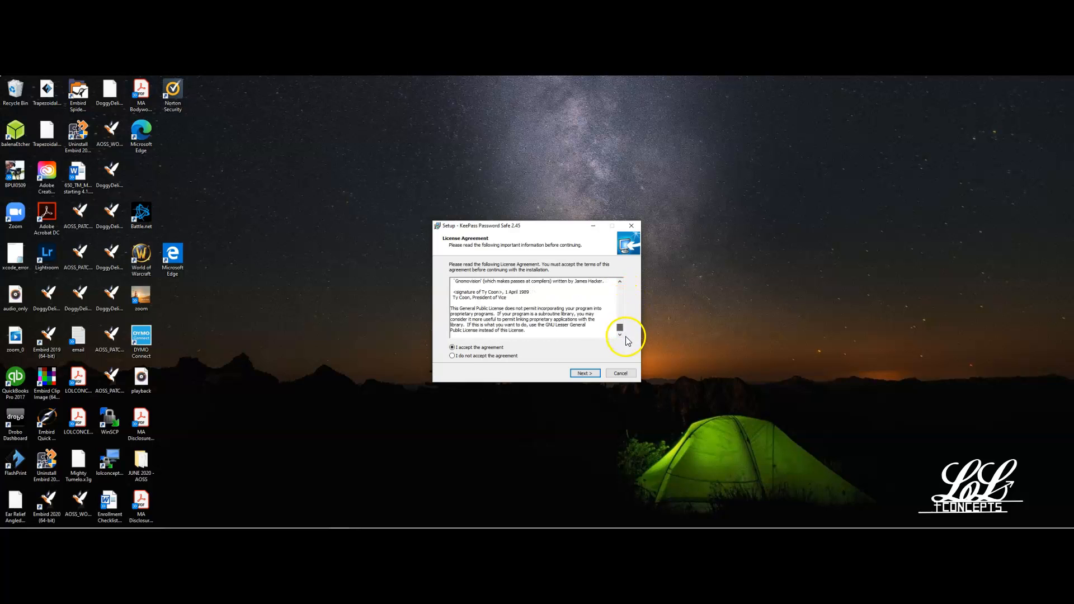
{"action": "left_click", "coordinate": [591, 377]}
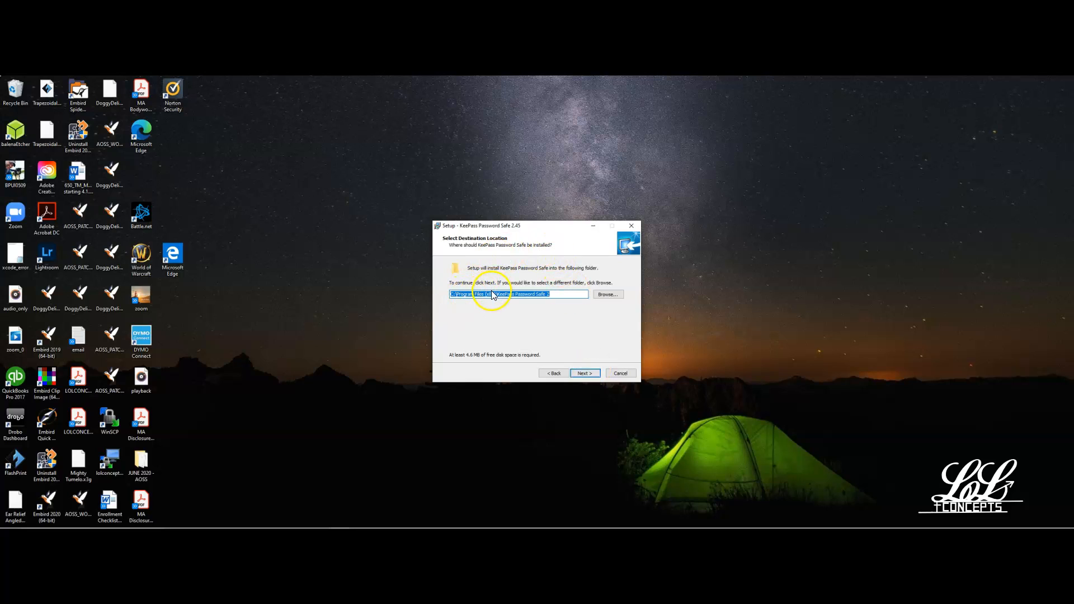
Install KeePass in the default folder as a full installation with desktop and Quick Launch shortcuts.
{"action": "left_click", "coordinate": [581, 374]}
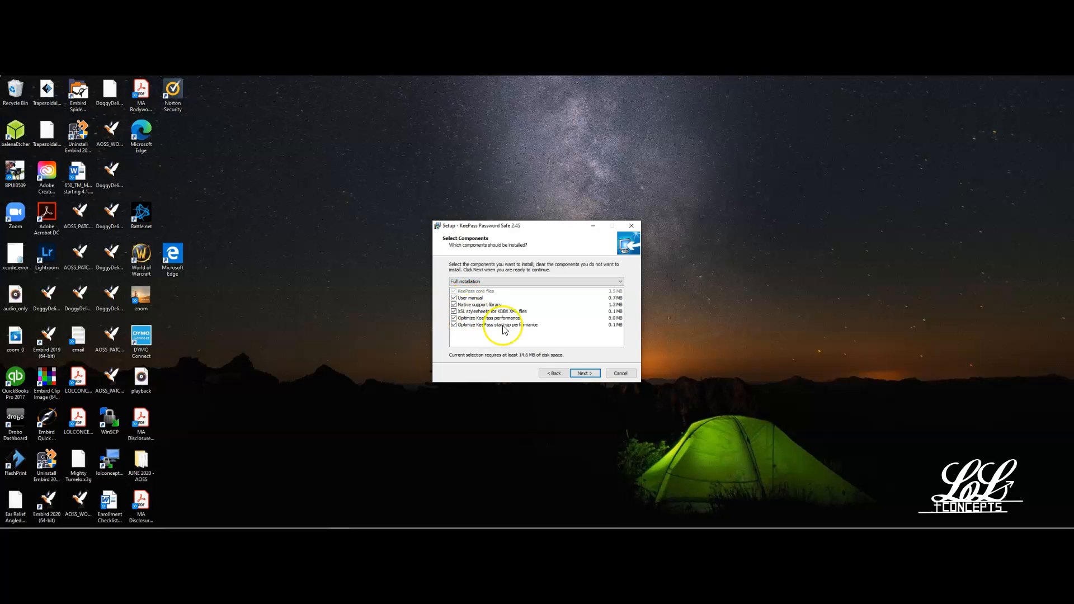
{"action": "left_click", "coordinate": [582, 373]}
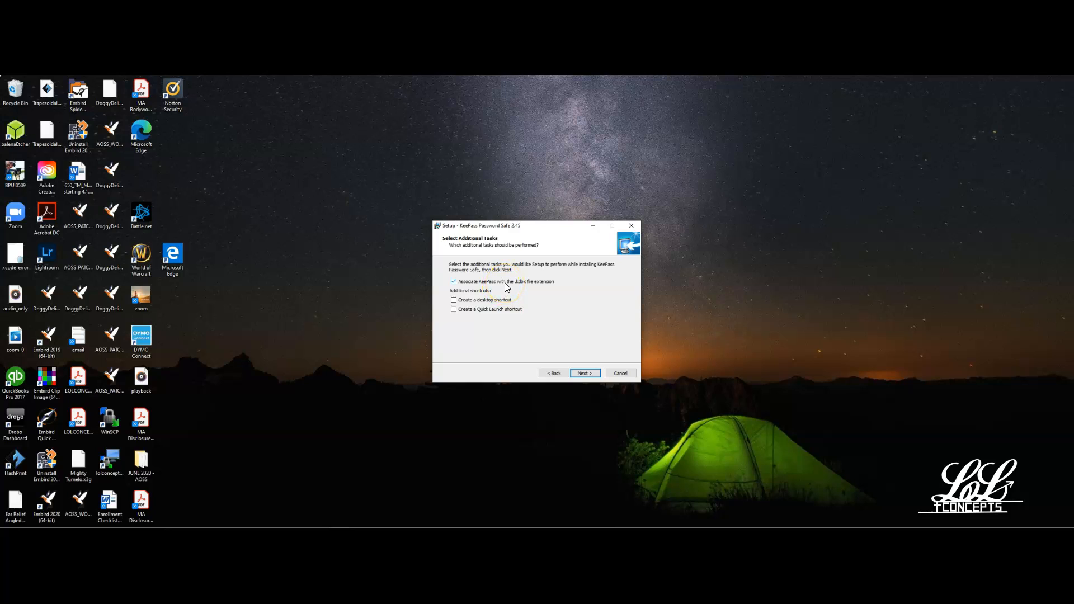
{"action": "left_click", "coordinate": [463, 301]}
{"action": "left_click", "coordinate": [505, 309]}
{"action": "left_click", "coordinate": [584, 374]}
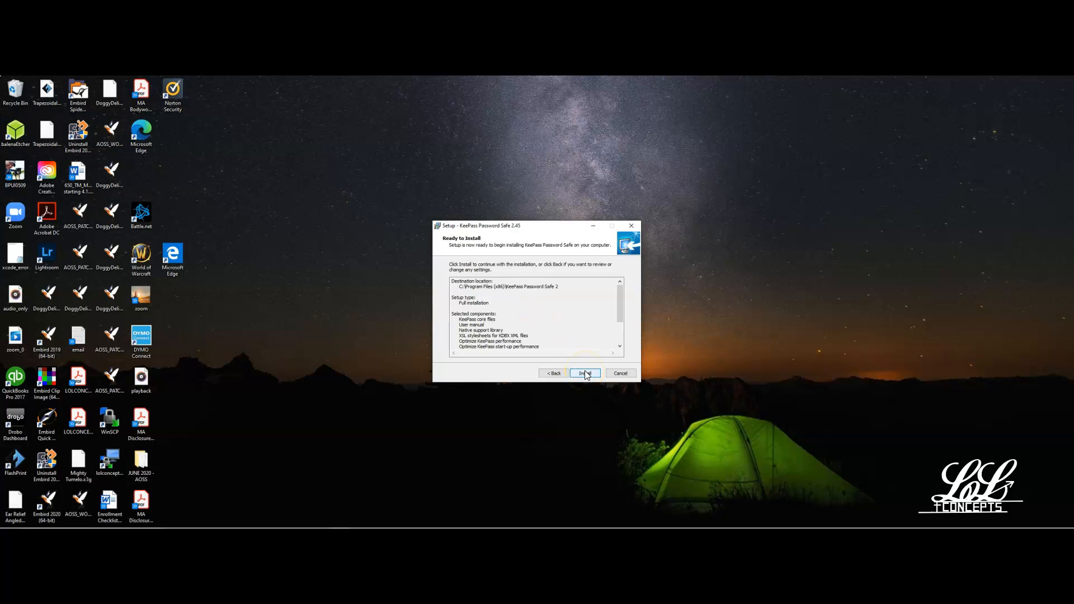
{"action": "left_click", "coordinate": [585, 372]}
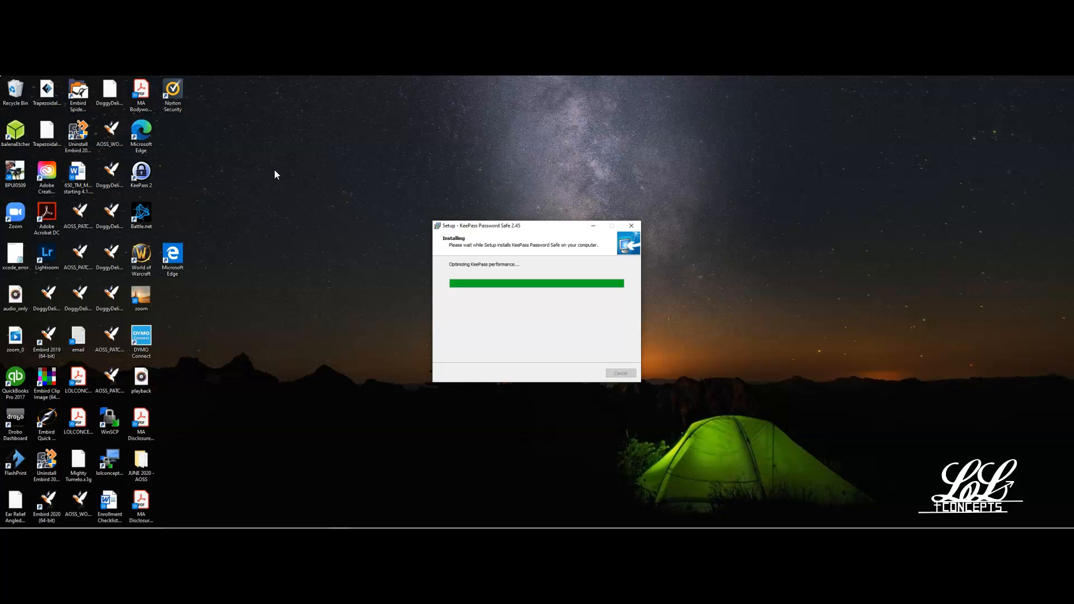
Place an extra KeePass 2 shortcut on the desktop from the installed apps list and discard it in the Recycle Bin.
{"action": "mouse_move", "coordinate": [215, 520]}
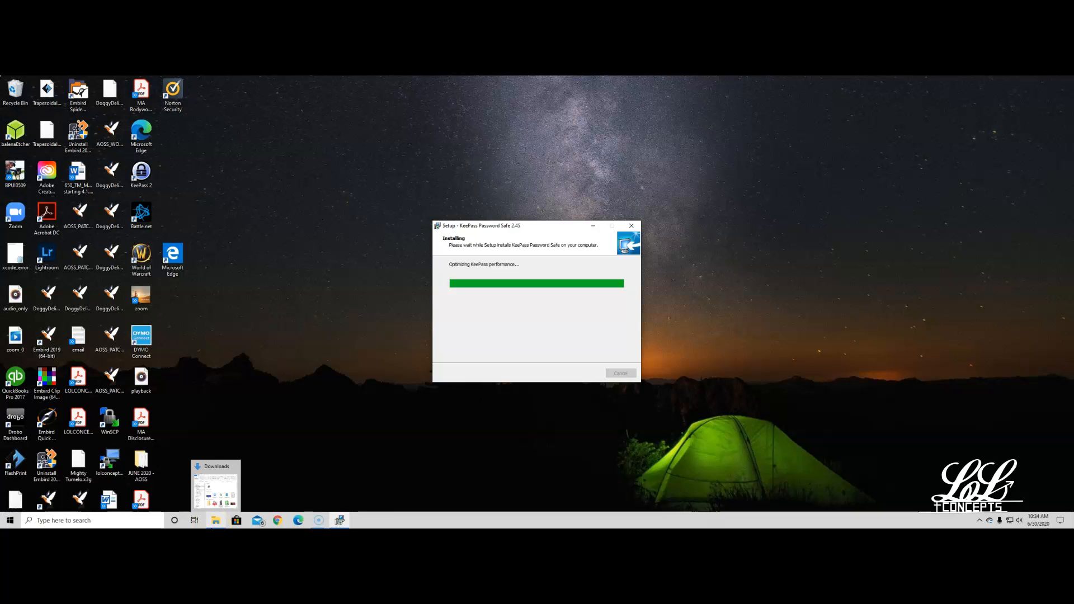
{"action": "left_click", "coordinate": [5, 523]}
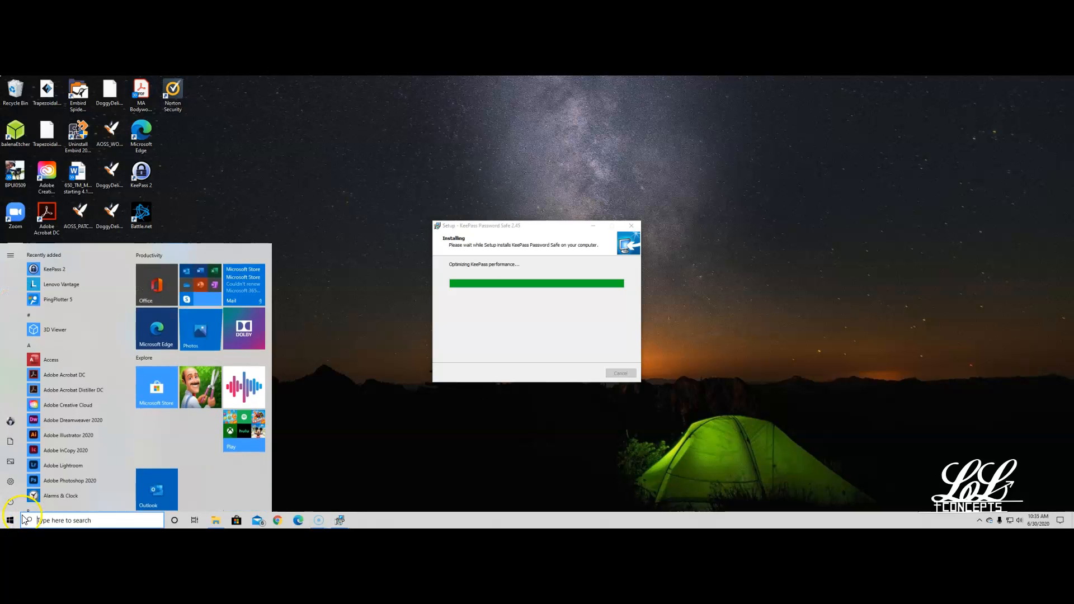
{"action": "scroll", "coordinate": [179, 439], "scroll_direction": "down", "scroll_amount": 1}
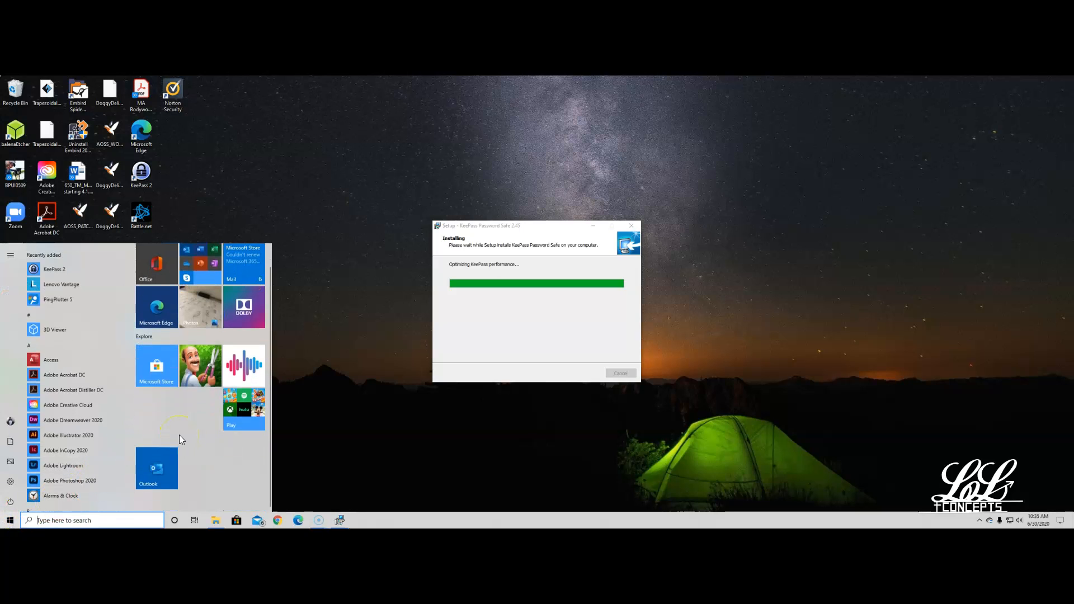
{"action": "scroll", "coordinate": [57, 391], "scroll_direction": "down", "scroll_amount": 5}
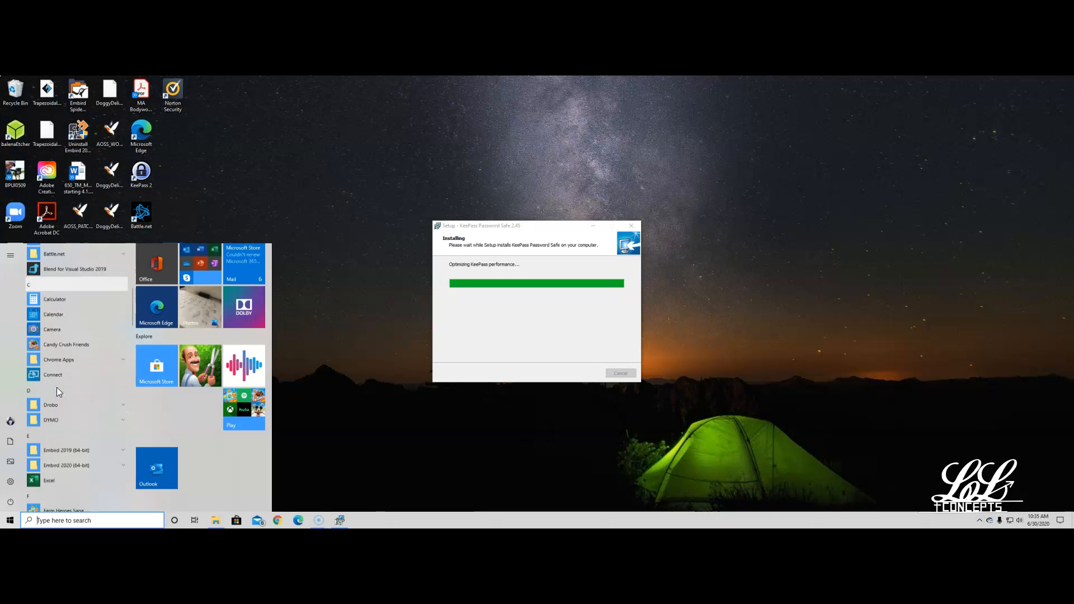
{"action": "scroll", "coordinate": [56, 387], "scroll_direction": "down", "scroll_amount": 3}
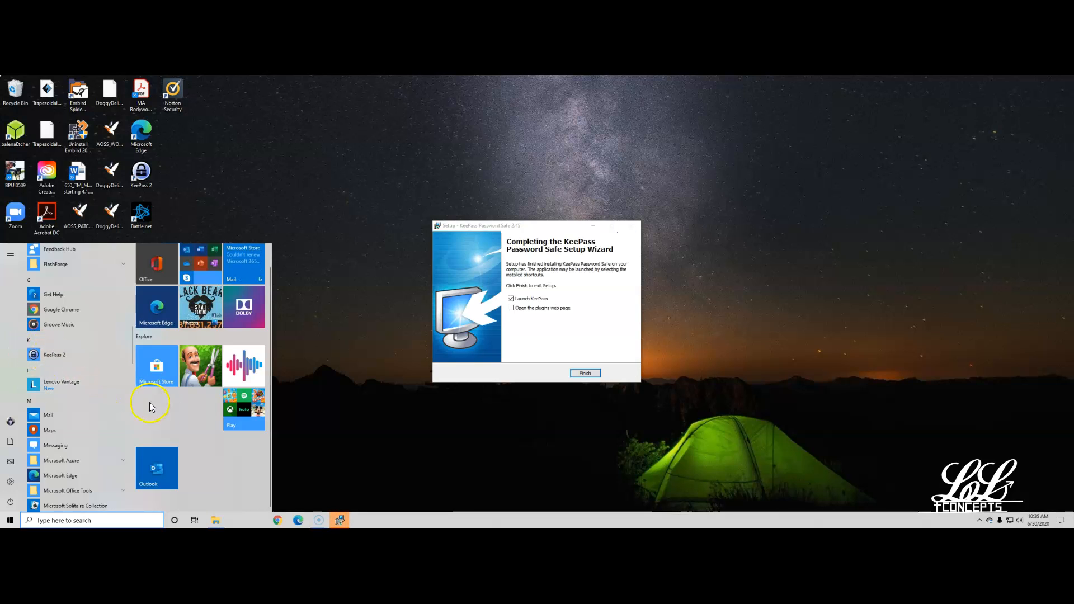
{"action": "scroll", "coordinate": [176, 420], "scroll_direction": "up", "scroll_amount": 1}
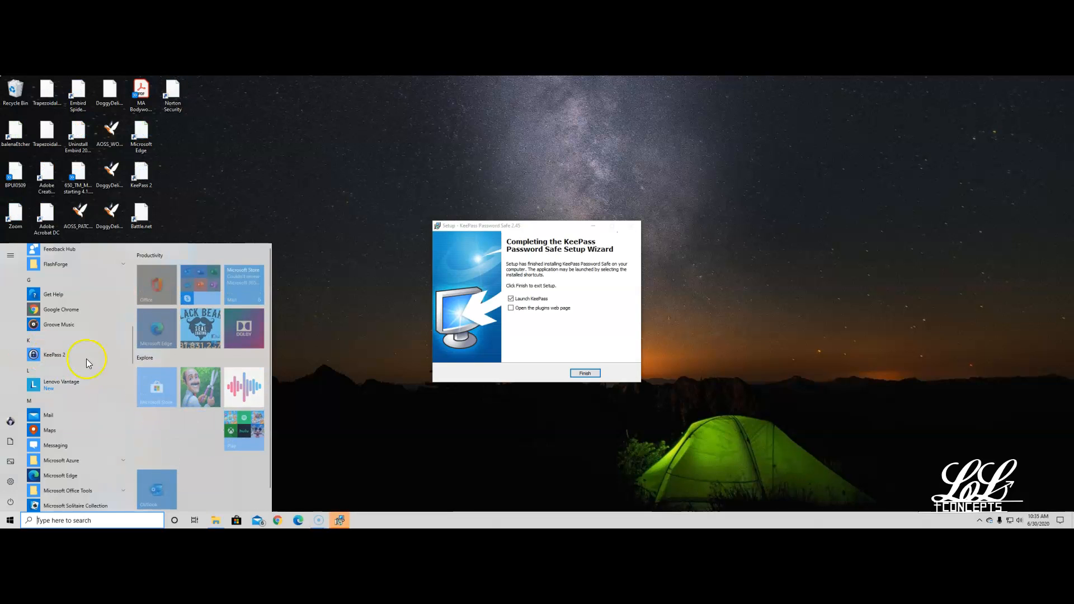
{"action": "left_click_drag", "start_coordinate": [193, 286], "coordinate": [367, 208]}
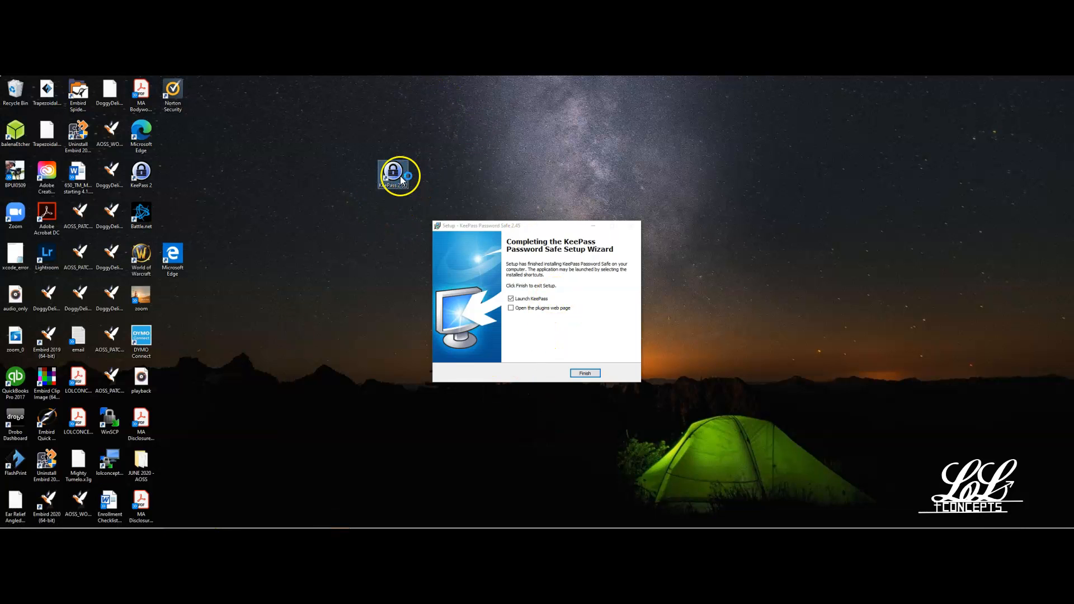
{"action": "left_click_drag", "start_coordinate": [397, 175], "coordinate": [15, 93]}
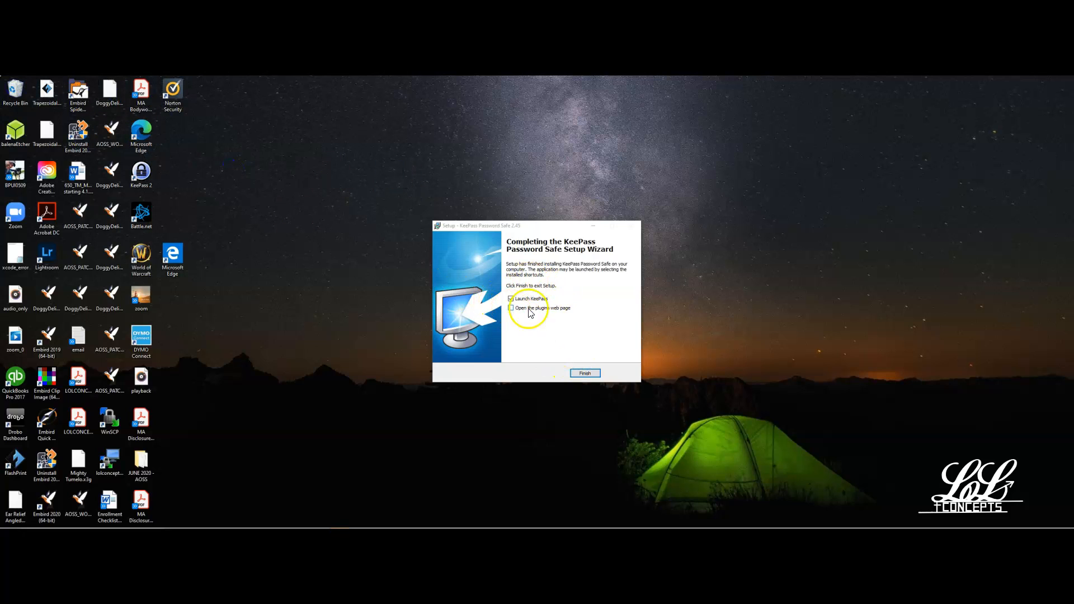
Finish the setup wizard with the Launch KeePass option enabled.
{"action": "left_click", "coordinate": [581, 373]}
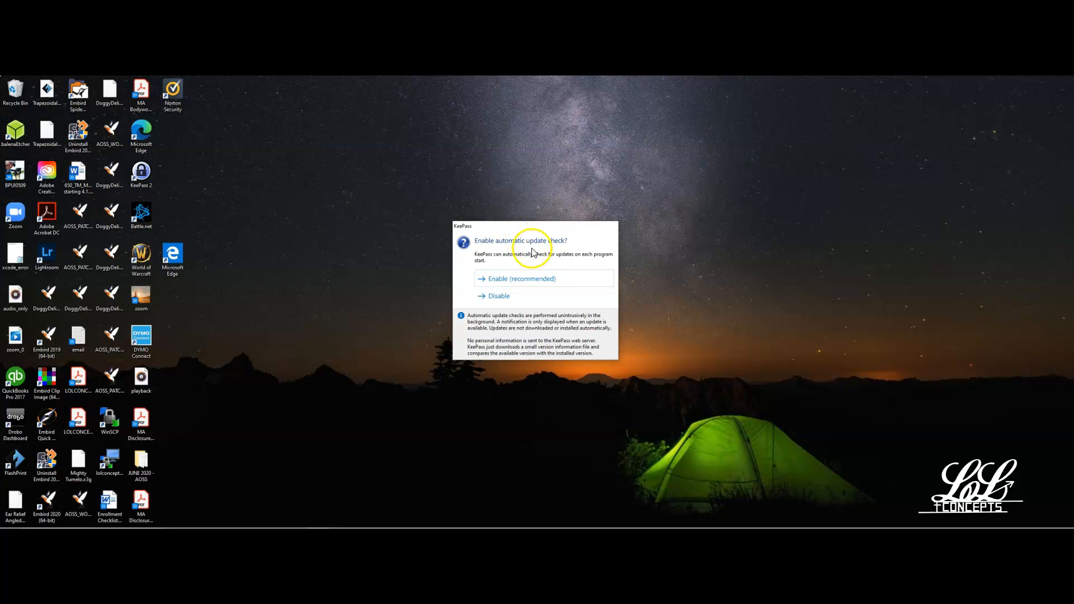
Enable the automatic update check and reposition the empty KeePass window on the desktop.
{"action": "left_click", "coordinate": [511, 279]}
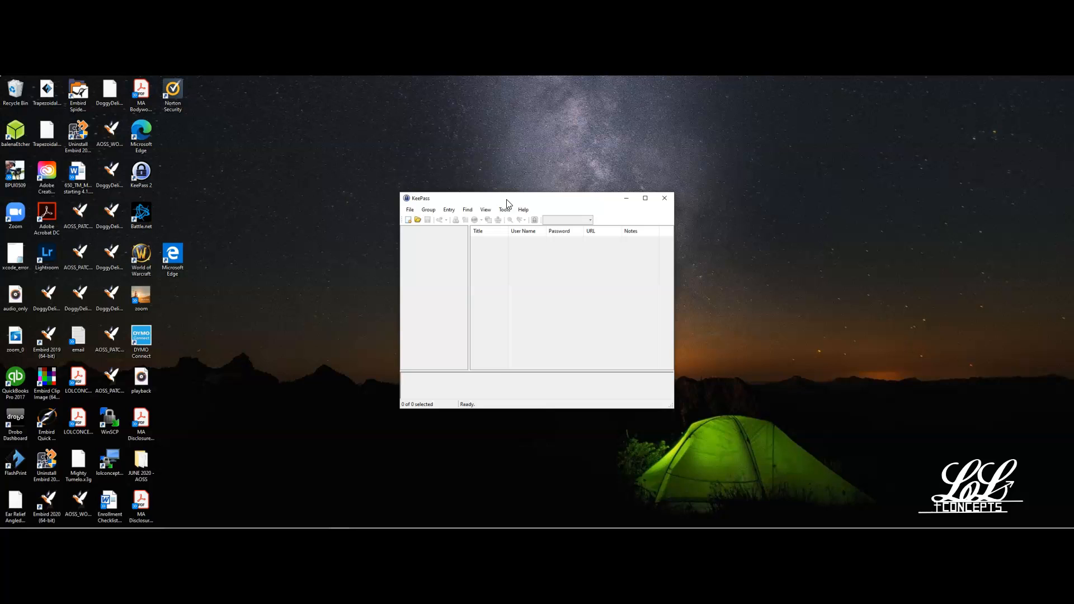
{"action": "left_click_drag", "start_coordinate": [507, 202], "coordinate": [486, 223]}
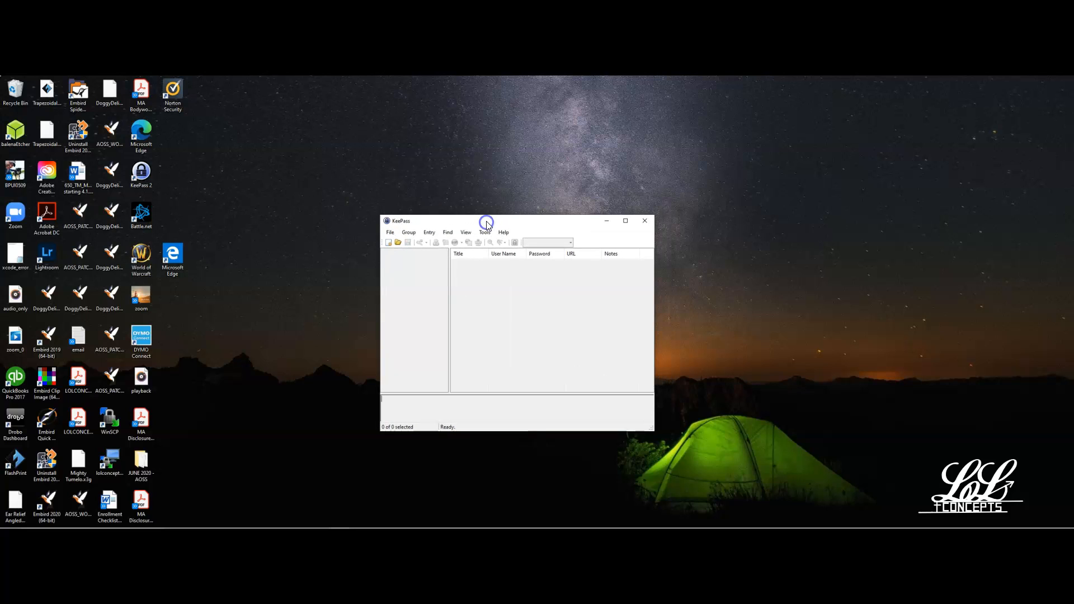
{"action": "left_click", "coordinate": [487, 216]}
Create a new password database and save it on the Desktop as Database in KDBX format.
{"action": "left_click", "coordinate": [389, 243]}
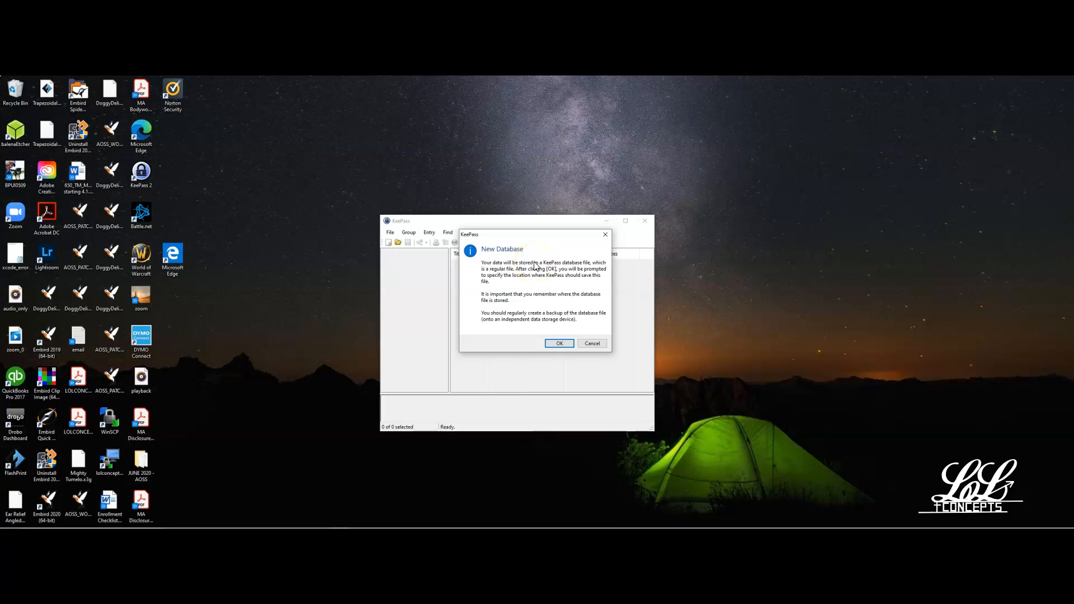
{"action": "left_click", "coordinate": [563, 345]}
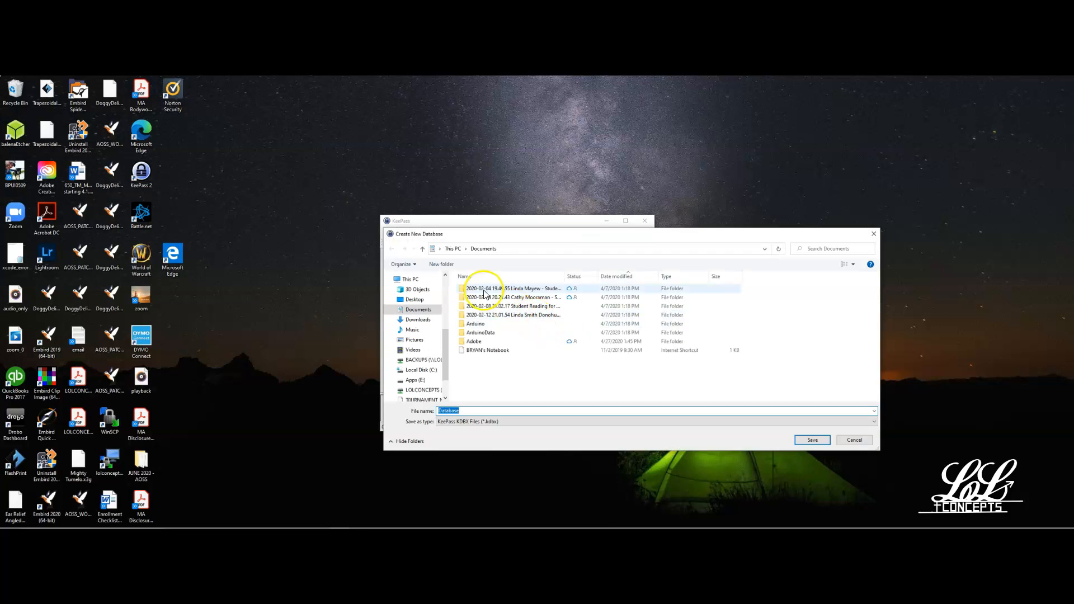
{"action": "left_click", "coordinate": [415, 299]}
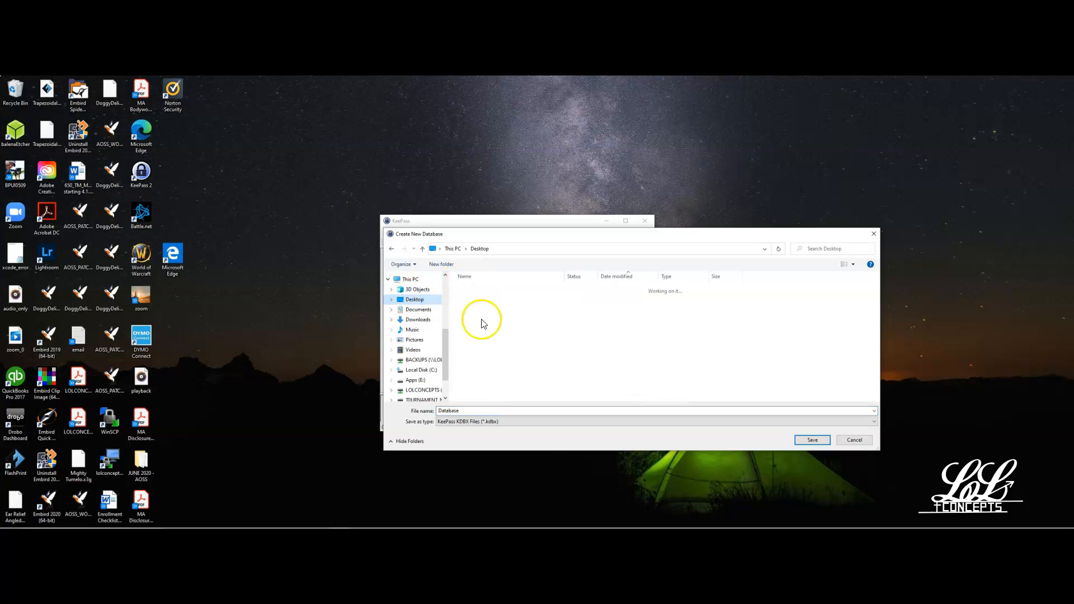
{"action": "double_click", "coordinate": [445, 411]}
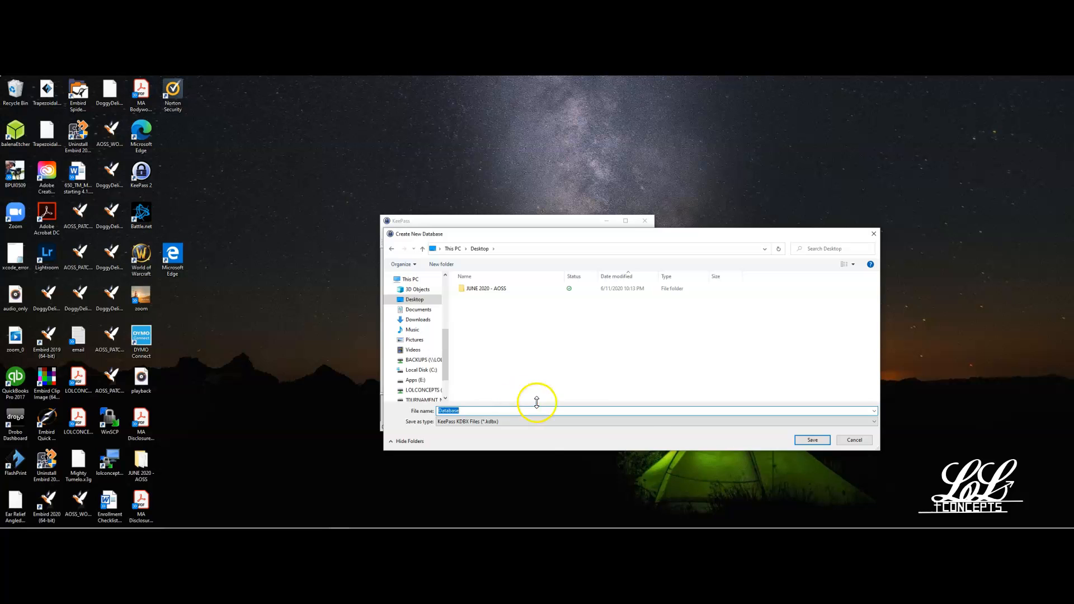
{"action": "left_click", "coordinate": [801, 439]}
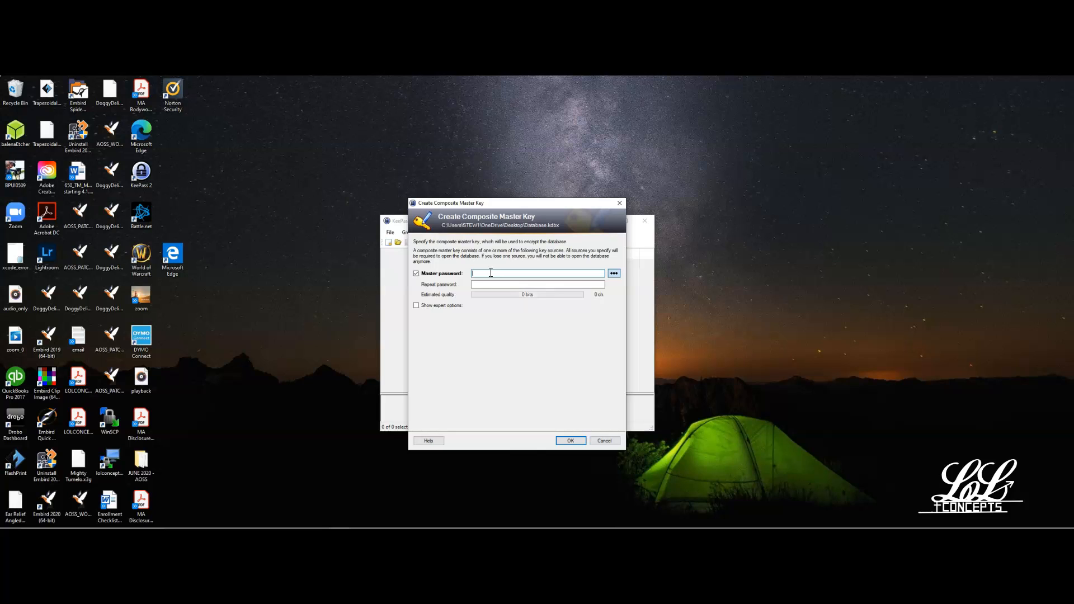
Try to set a master password for the database, entering and repeating it, and decline the weak password.
{"action": "type", "text": "••••••••••••"}
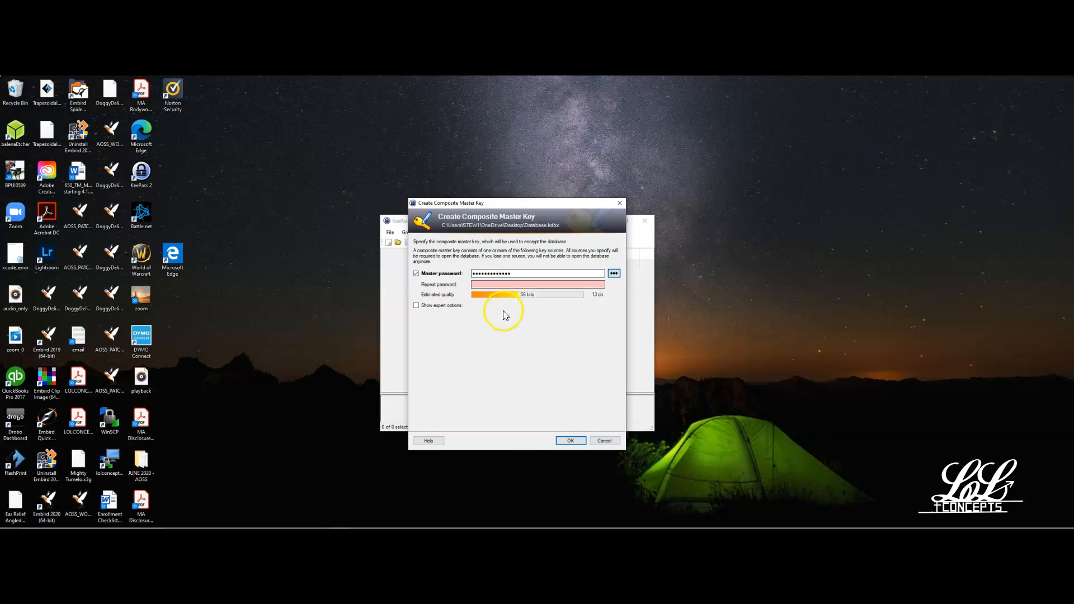
{"action": "left_click", "coordinate": [501, 284]}
{"action": "type", "text": "•"}
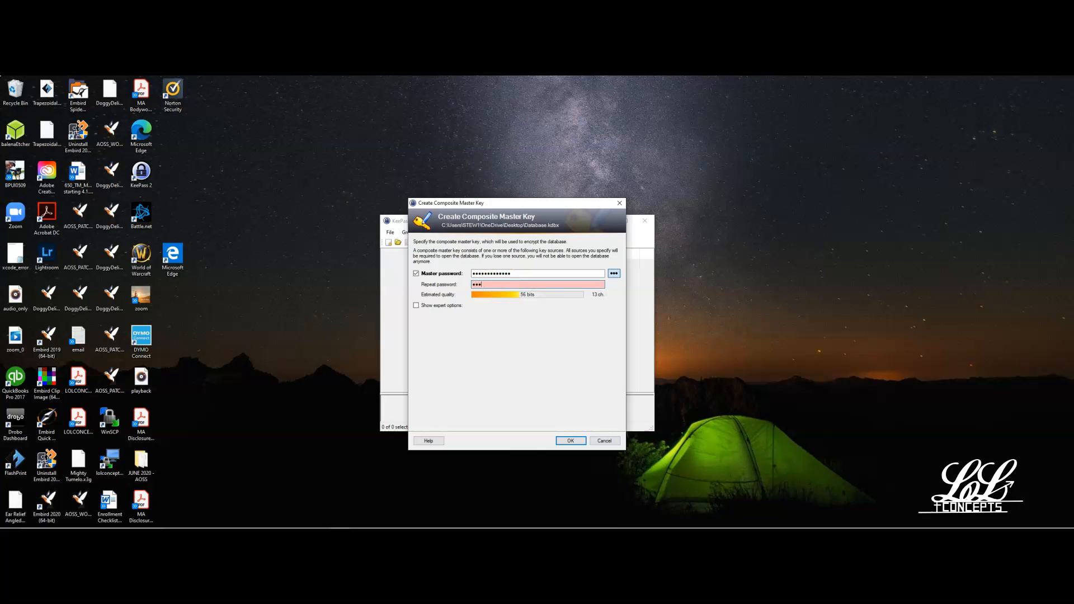
{"action": "type", "text": "••••••••••••"}
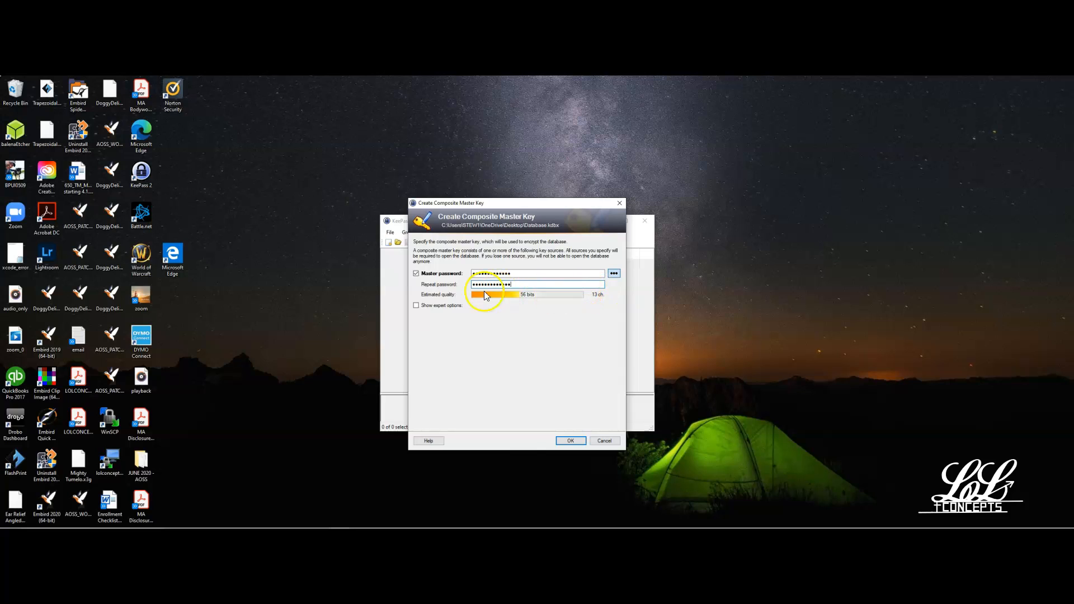
{"action": "left_click", "coordinate": [569, 441]}
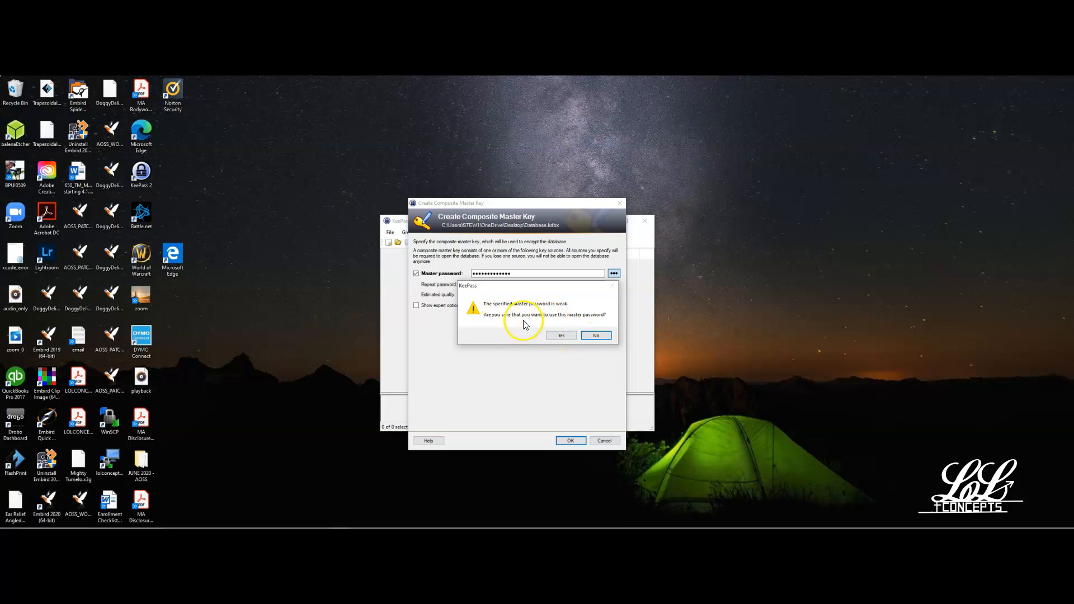
{"action": "left_click", "coordinate": [596, 335]}
Replace the master password and its repetition with a second candidate and decline using this one as well.
{"action": "left_click_drag", "start_coordinate": [510, 273], "coordinate": [455, 271]}
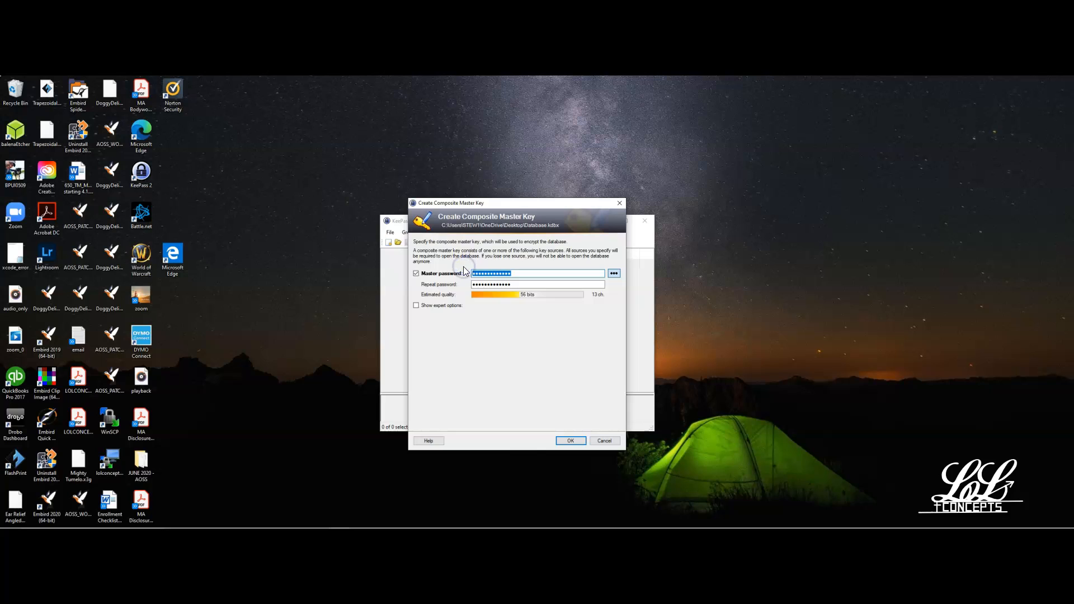
{"action": "type", "text": "a********"}
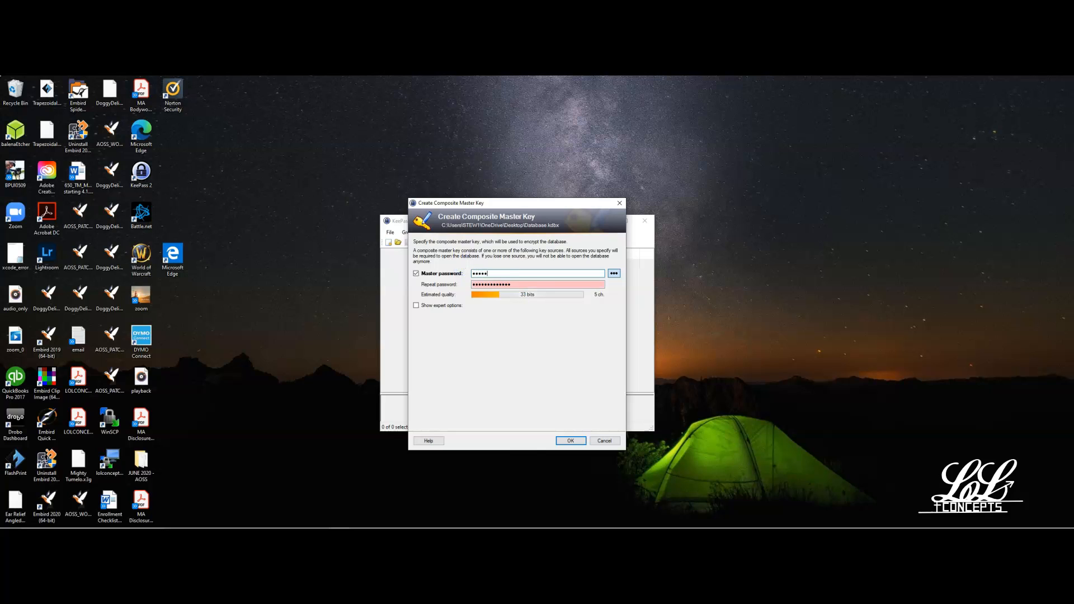
{"action": "key", "text": "Tab"}
{"action": "left_click_drag", "start_coordinate": [530, 284], "coordinate": [439, 277]}
{"action": "type", "text": "**"}
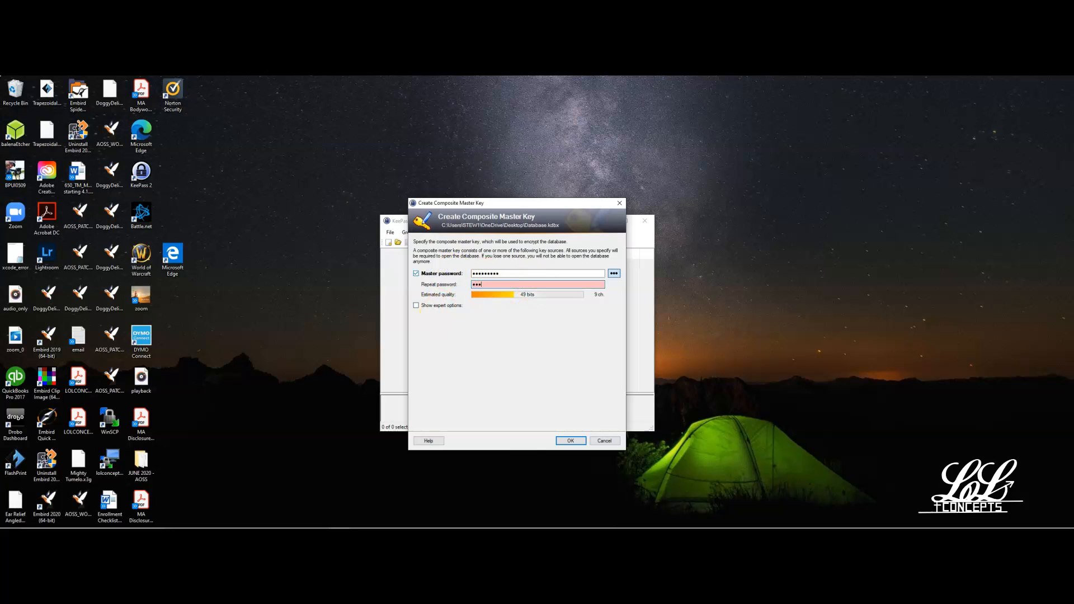
{"action": "type", "text": "*******"}
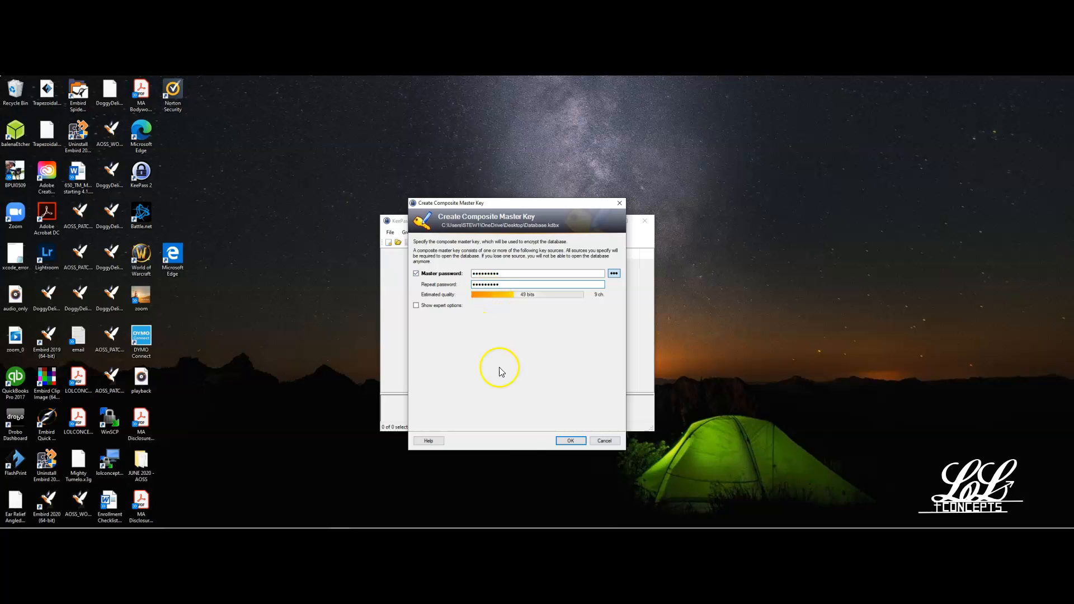
{"action": "left_click", "coordinate": [576, 442]}
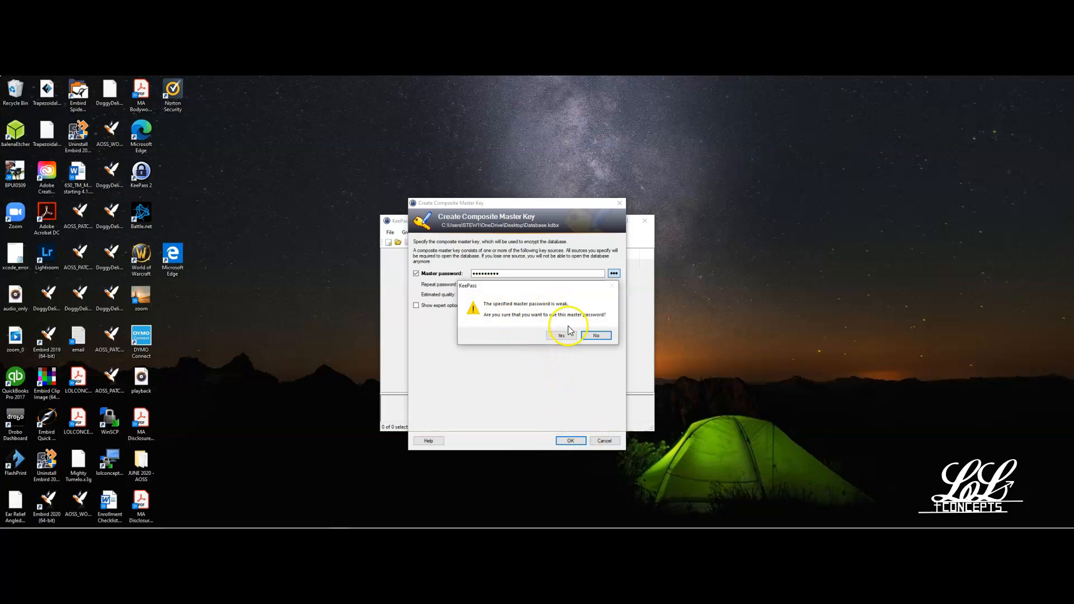
{"action": "left_click", "coordinate": [599, 336]}
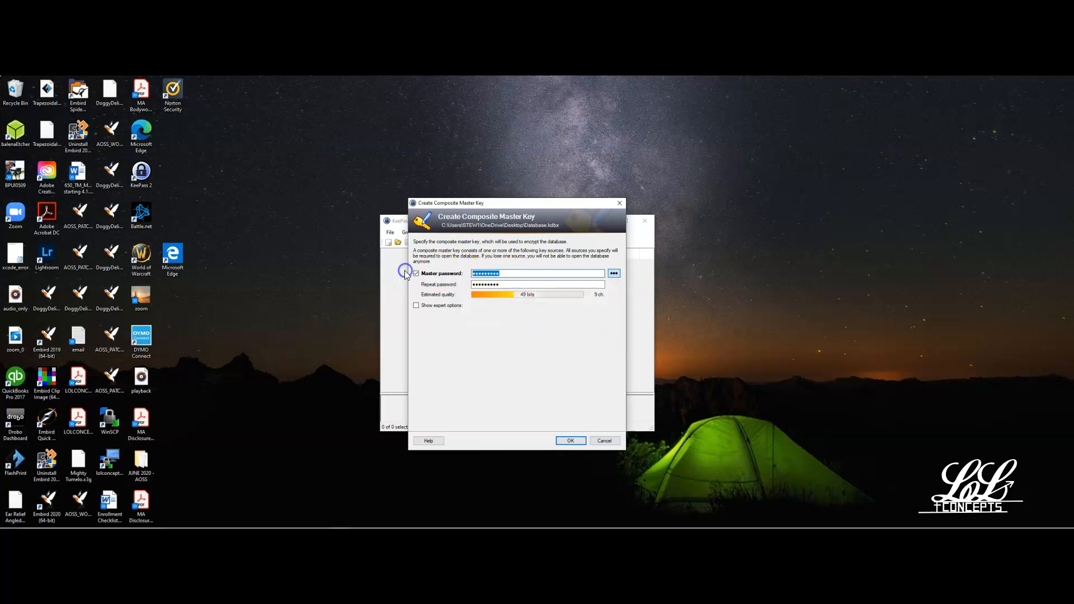
Enter and repeat a longer master password for the database and accept it despite the weakness warning.
{"action": "type", "text": "*********"}
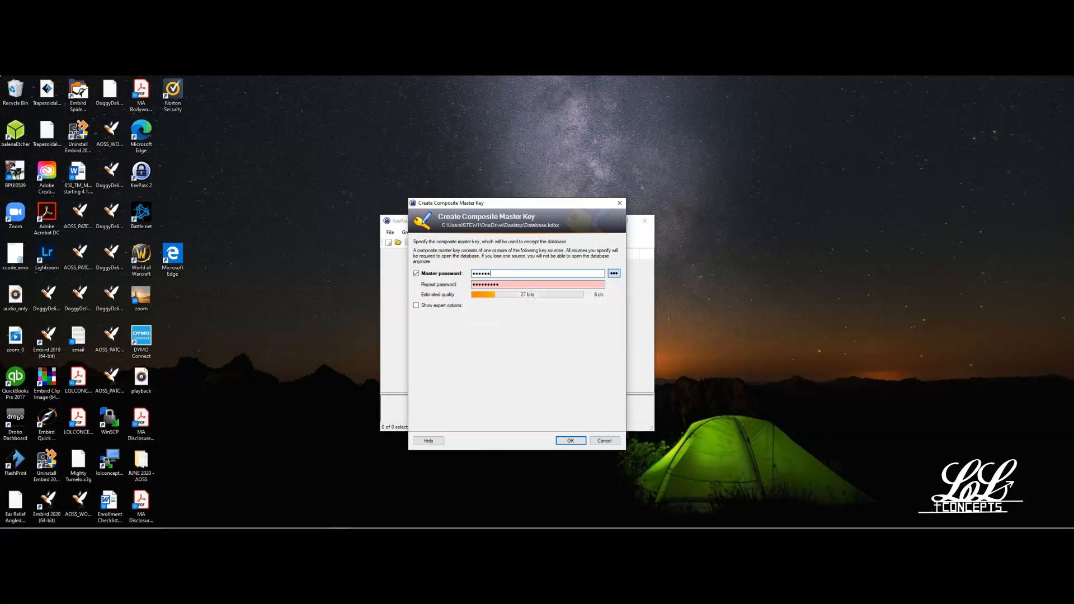
{"action": "key", "text": "Tab"}
{"action": "key", "text": "Tab"}
{"action": "key", "text": "BackSpace"}
{"action": "key", "text": "BackSpace"}
{"action": "key", "text": "BackSpace"}
{"action": "key", "text": "BackSpace"}
{"action": "key", "text": "BackSpace"}
{"action": "key", "text": "BackSpace"}
{"action": "key", "text": "BackSpace"}
{"action": "key", "text": "BackSpace"}
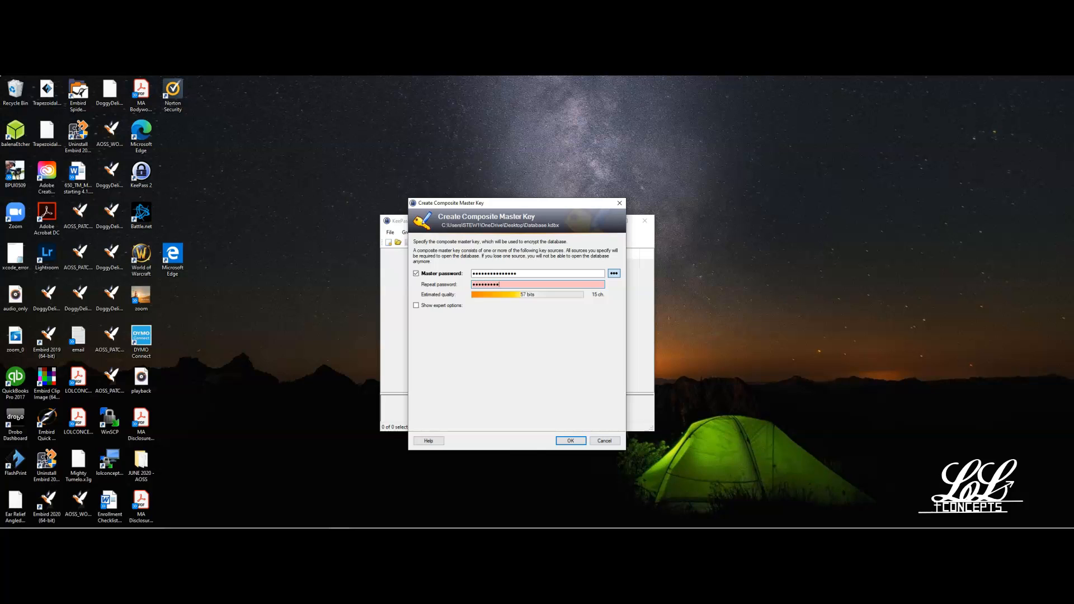
{"action": "type", "text": "••"}
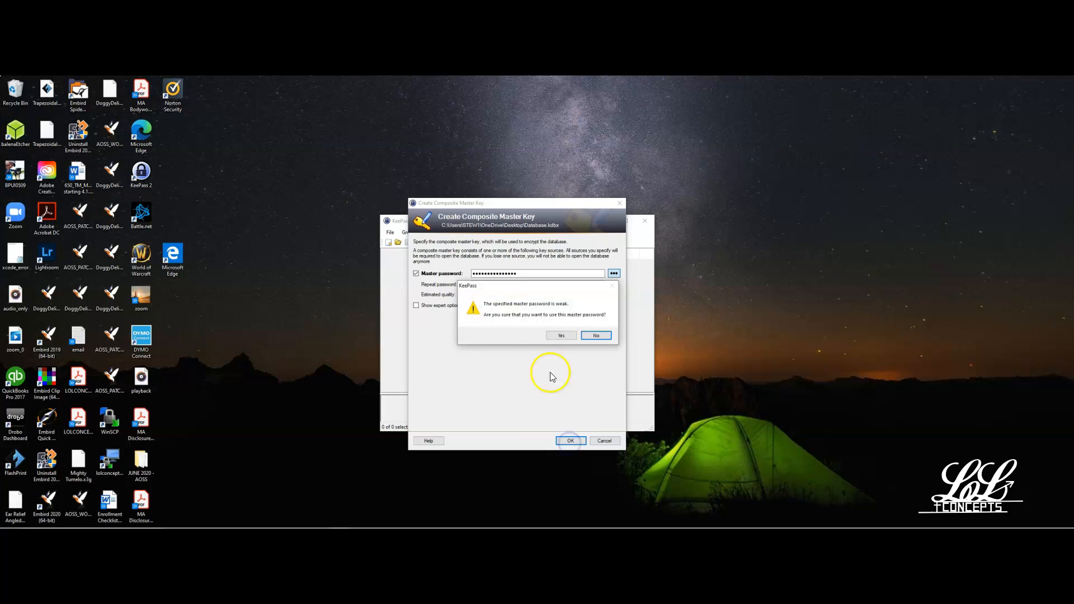
{"action": "left_click", "coordinate": [555, 339]}
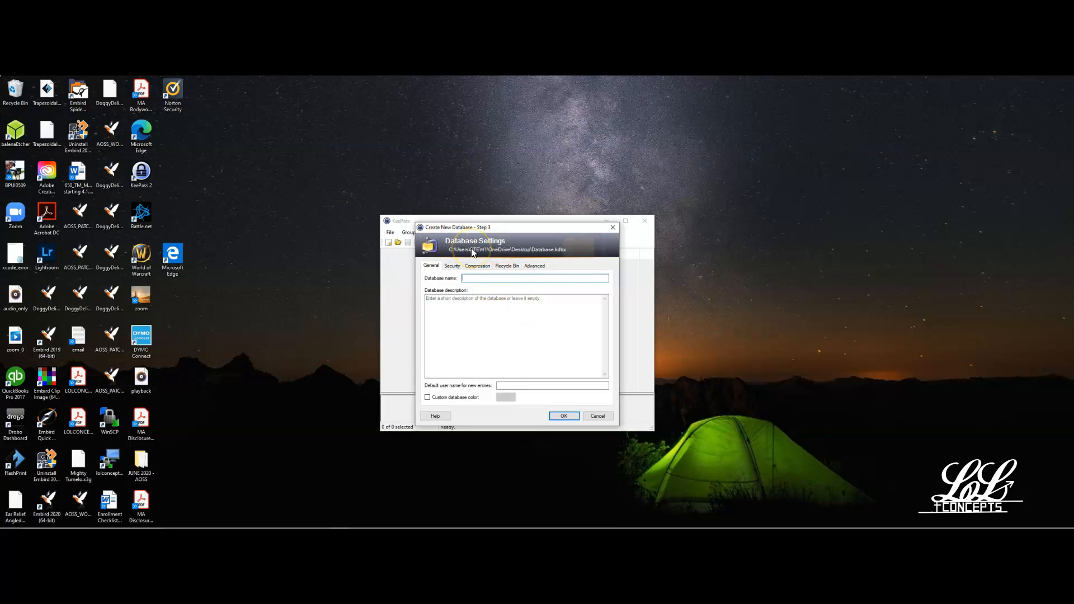
Name the database "database", finish its settings with the other options at default, and skip printing the emergency sheet.
{"action": "left_click", "coordinate": [472, 277]}
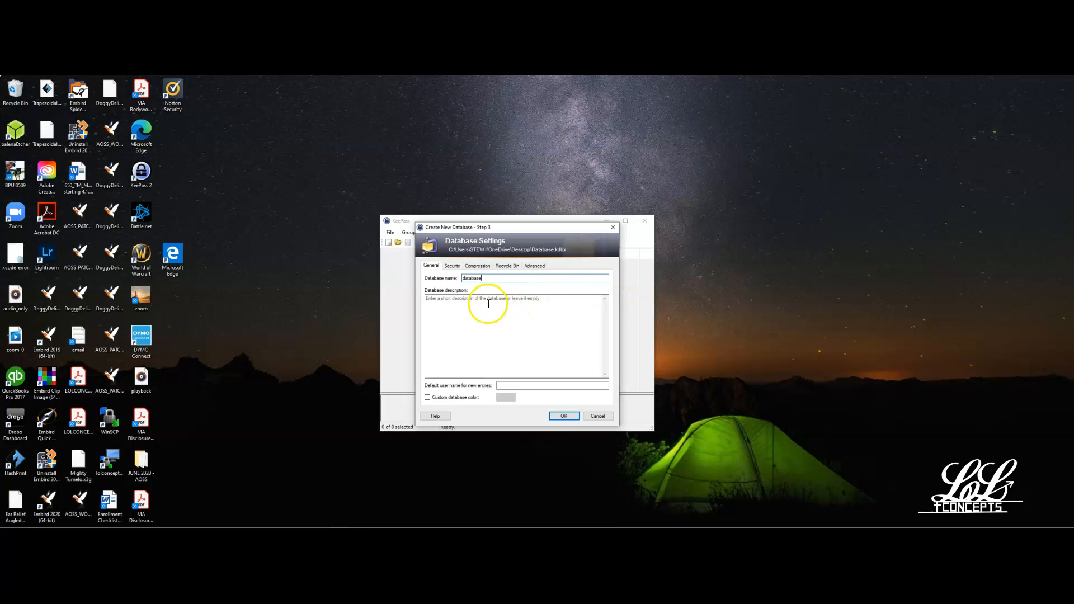
{"action": "left_click", "coordinate": [565, 417]}
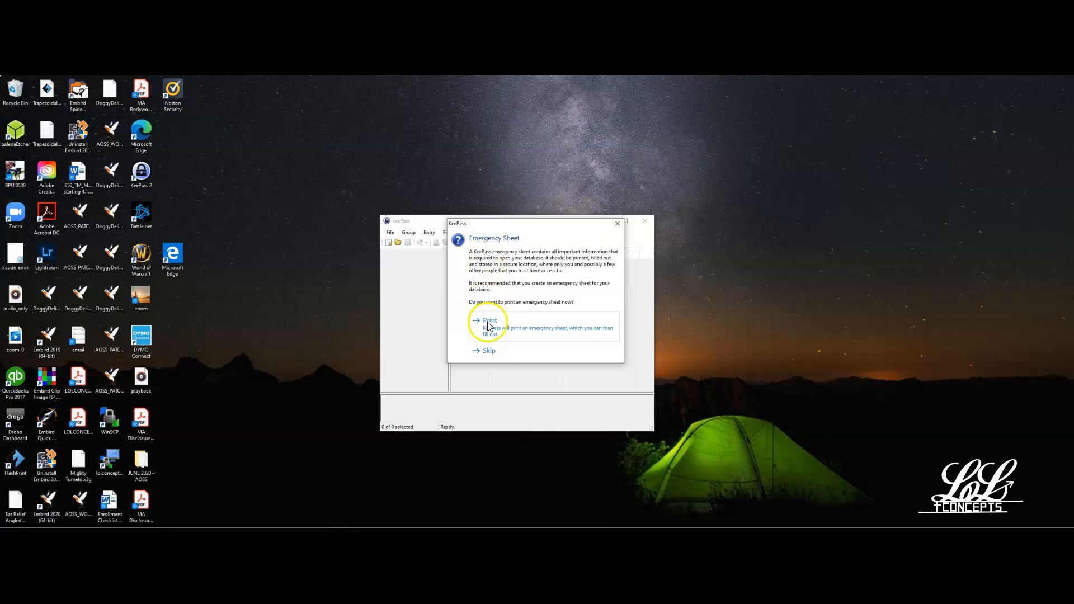
{"action": "left_click", "coordinate": [489, 350]}
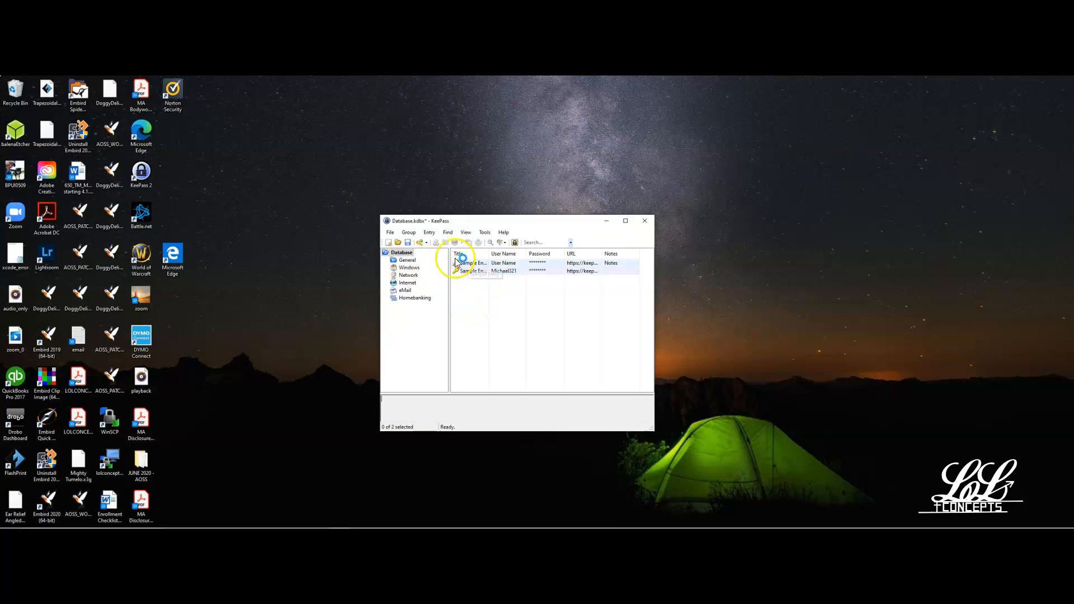
Look through the General, Windows, Network, Internet, eMail and Homebanking groups of the new database.
{"action": "left_click", "coordinate": [406, 260]}
{"action": "left_click", "coordinate": [409, 268]}
{"action": "left_click", "coordinate": [408, 276]}
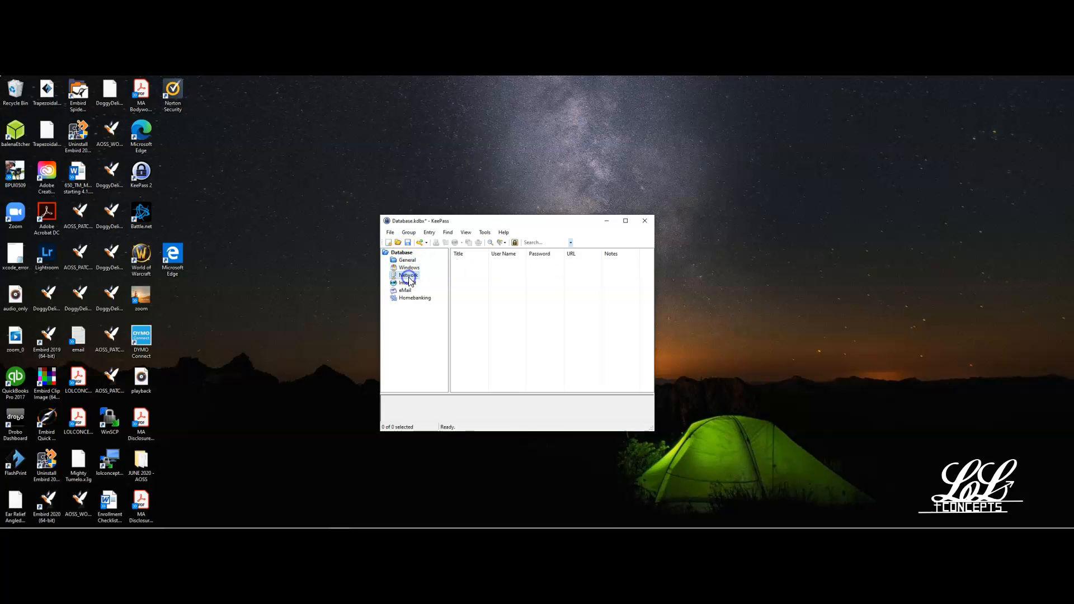
{"action": "left_click", "coordinate": [407, 282]}
{"action": "left_click", "coordinate": [406, 290]}
{"action": "left_click", "coordinate": [408, 298]}
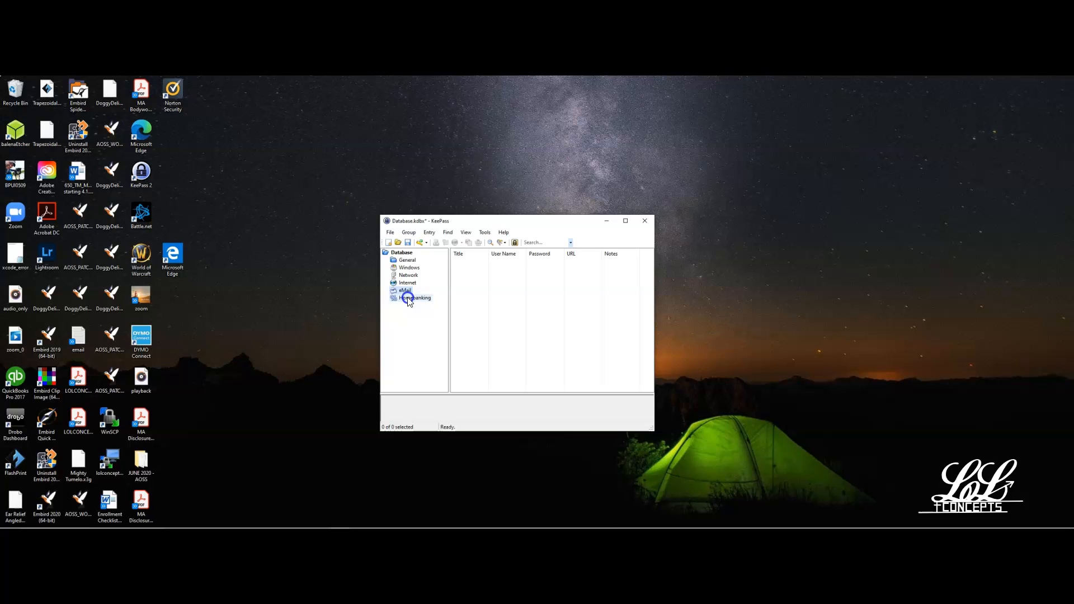
Start a new entry in the General group titled "Bank of America" and fill in the sample e-mail as user name.
{"action": "left_click", "coordinate": [407, 262]}
{"action": "left_click", "coordinate": [407, 261]}
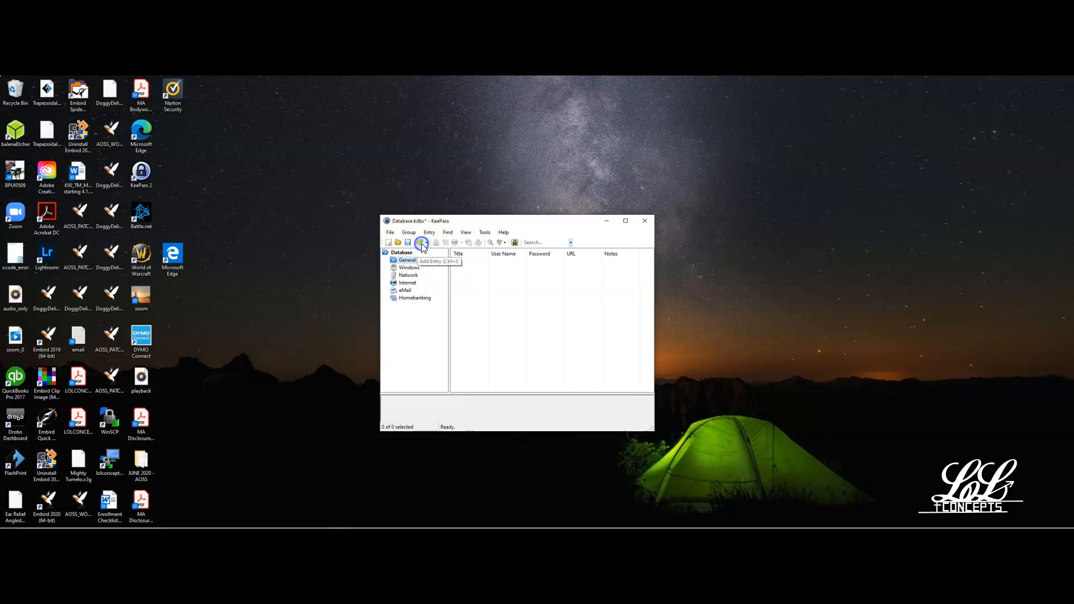
{"action": "left_click", "coordinate": [423, 247]}
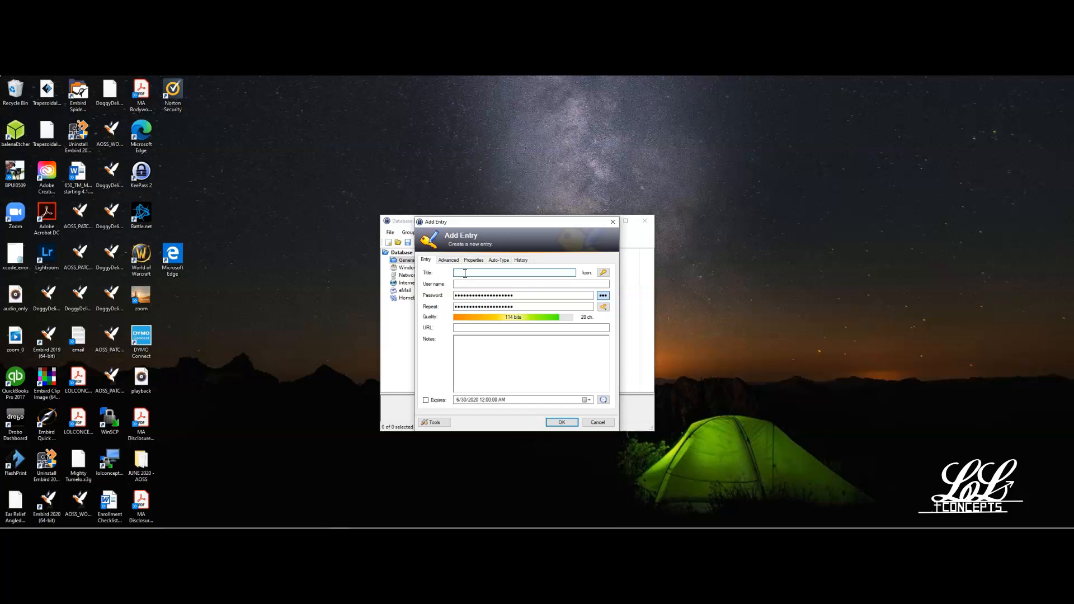
{"action": "type", "text": "Bank of America"}
{"action": "left_click", "coordinate": [481, 283]}
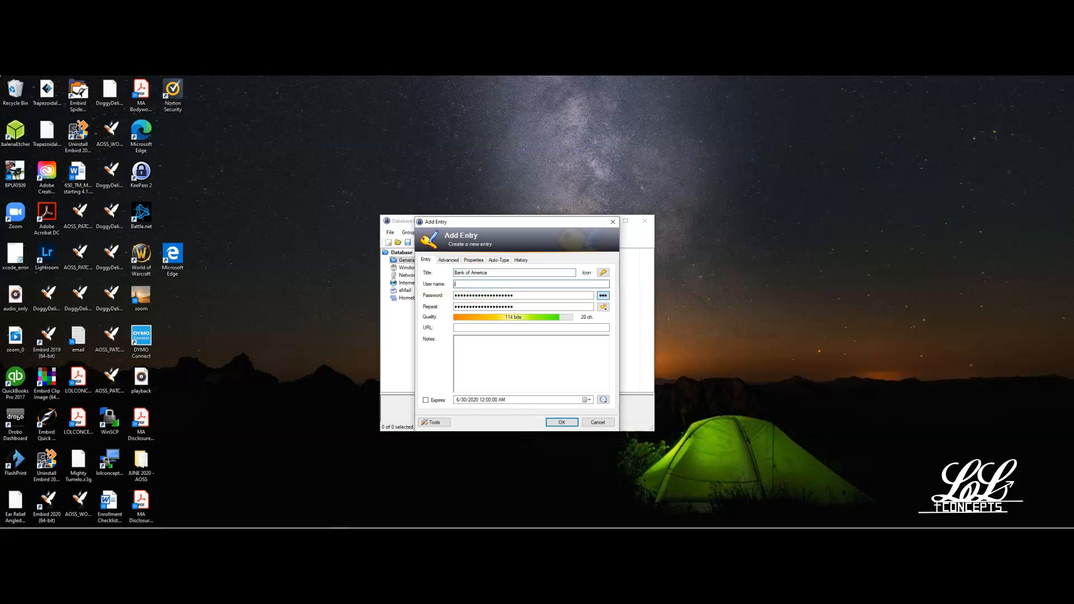
{"action": "type", "text": "joe.sample@example.com"}
Reveal the generated password of the new entry in plain text and copy it to the clipboard.
{"action": "left_click", "coordinate": [600, 297]}
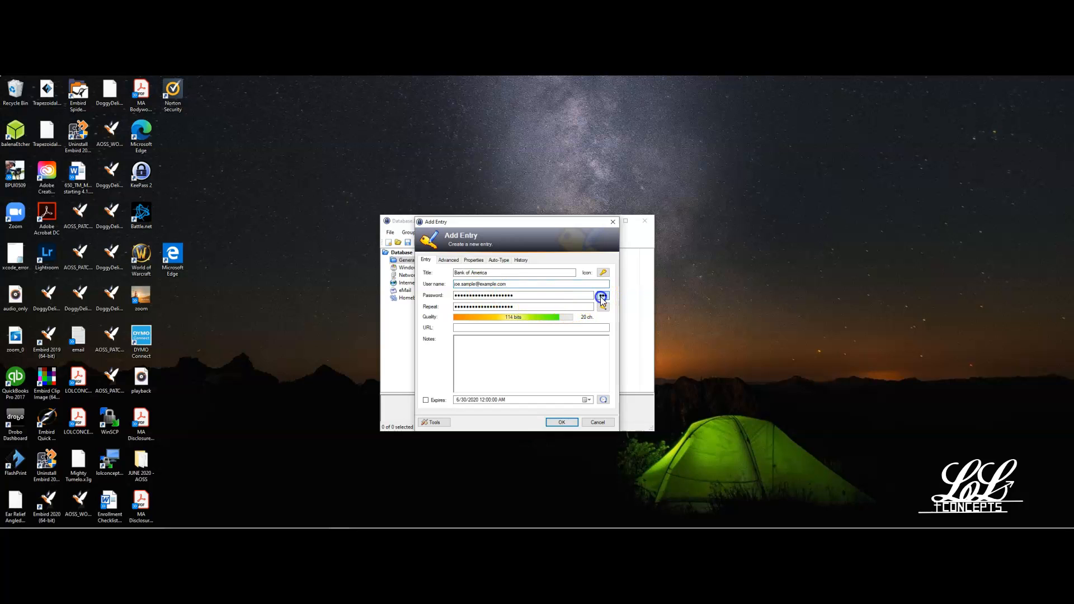
{"action": "left_click", "coordinate": [566, 294]}
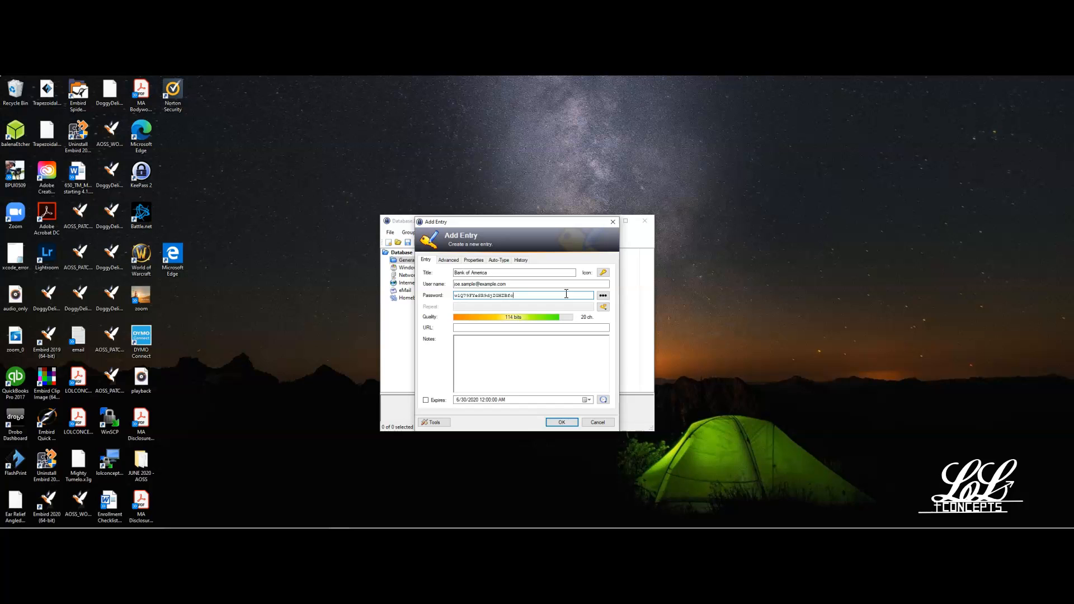
{"action": "left_click_drag", "start_coordinate": [566, 294], "coordinate": [448, 294]}
{"action": "right_click", "coordinate": [478, 293]}
{"action": "left_click", "coordinate": [488, 309]}
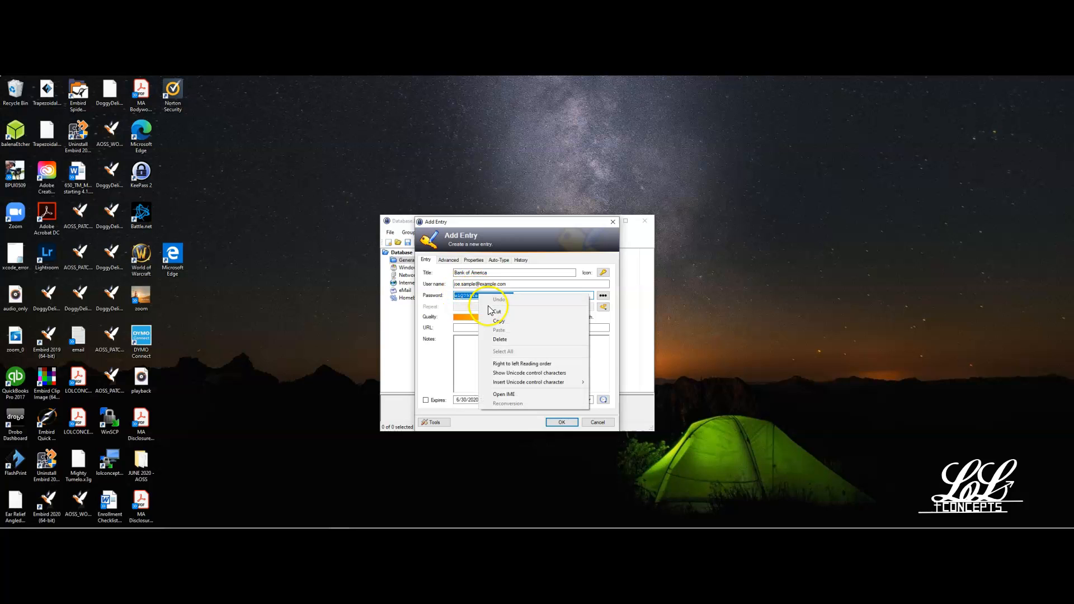
{"action": "left_click", "coordinate": [495, 321]}
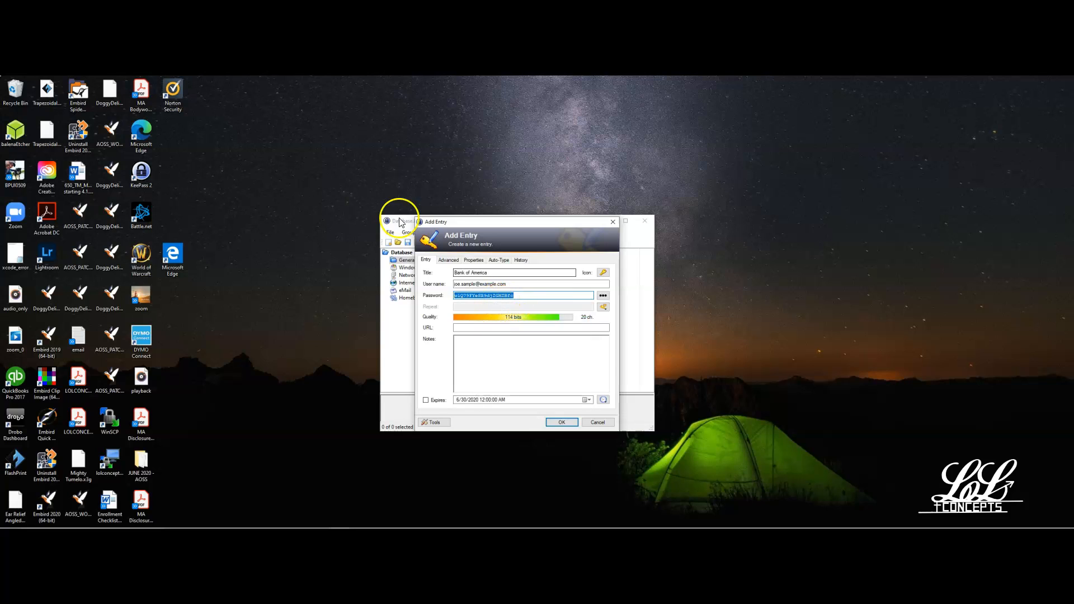
{"action": "left_click", "coordinate": [477, 327]}
{"action": "type", "text": "https://"}
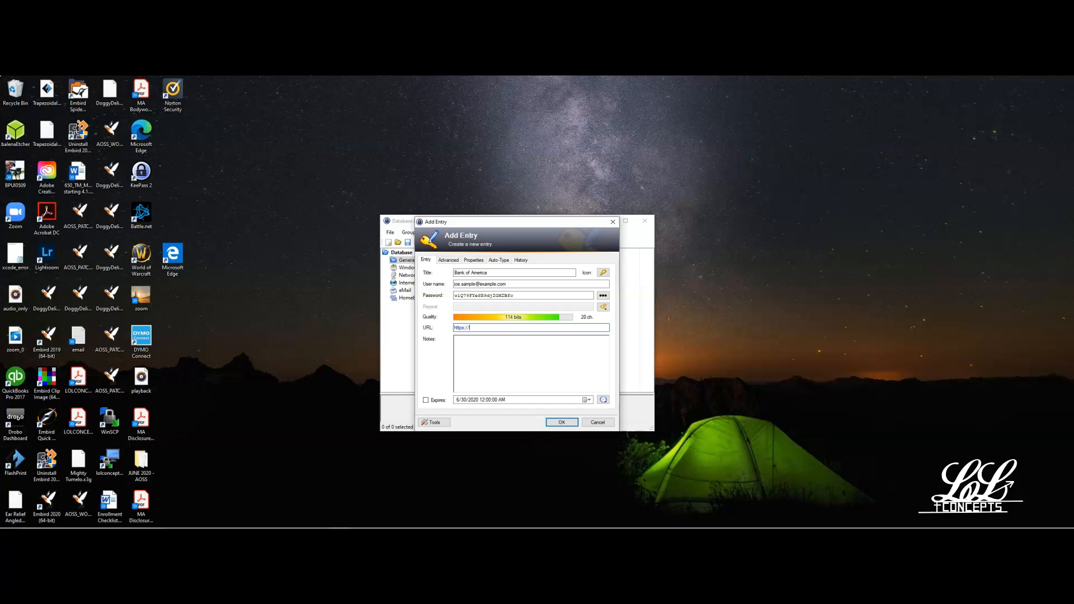
{"action": "type", "text": "olb.boa.com"}
{"action": "left_click", "coordinate": [560, 424]}
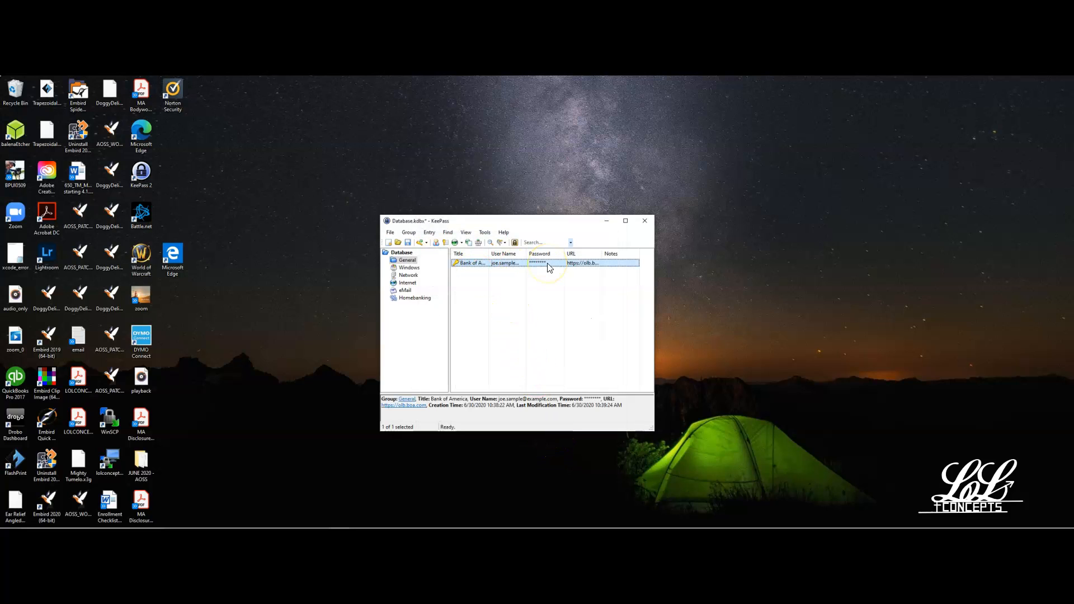
Save the password database with the new Bank of America entry.
{"action": "left_click", "coordinate": [411, 244]}
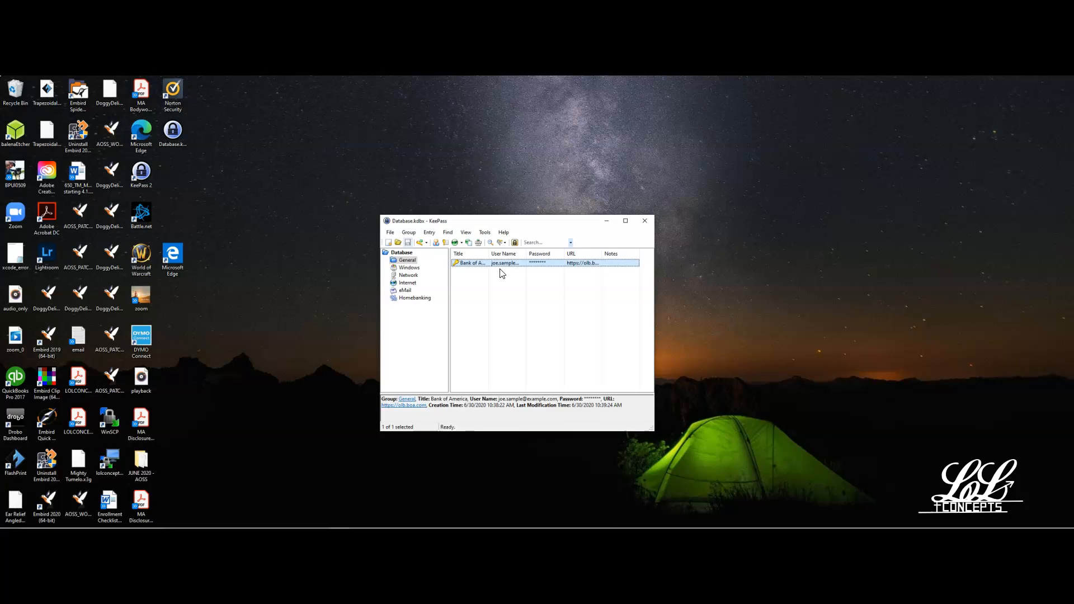
Look over the commands available for the Bank of America entry, including the browser options for opening its URL.
{"action": "left_click", "coordinate": [476, 264]}
{"action": "right_click", "coordinate": [476, 264]}
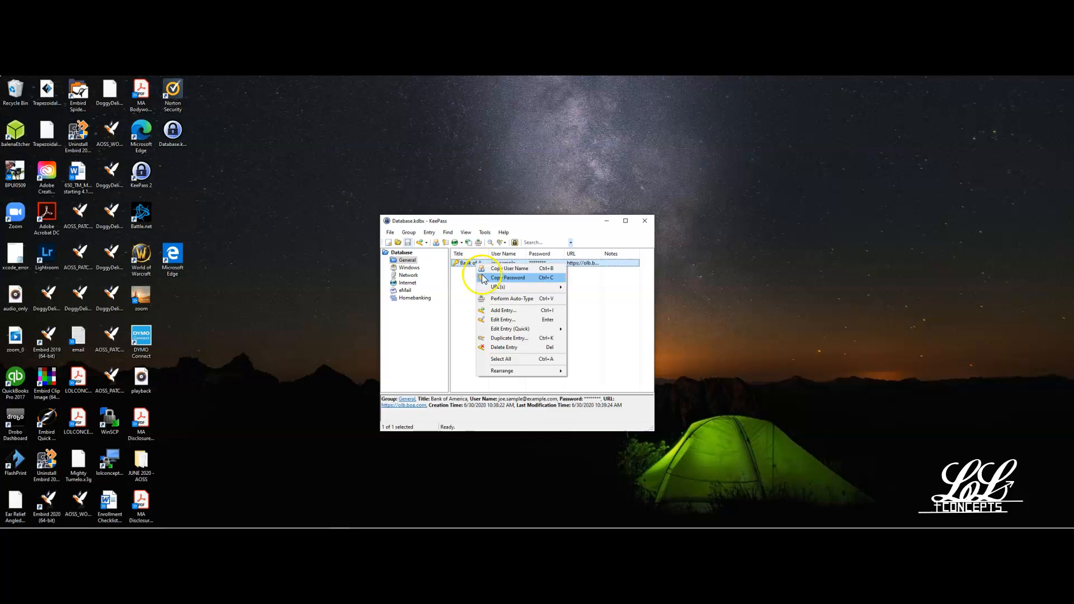
{"action": "mouse_move", "coordinate": [494, 289]}
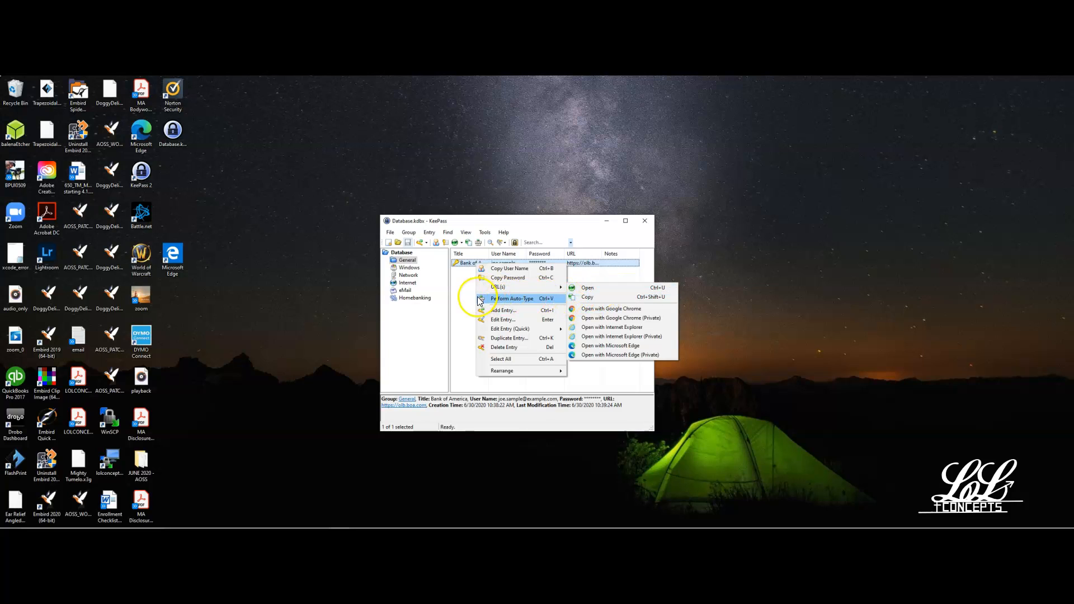
{"action": "left_click", "coordinate": [455, 297]}
Copy the Bank of America entry's user name, its password, and the user name once more to the clipboard.
{"action": "right_click", "coordinate": [469, 263]}
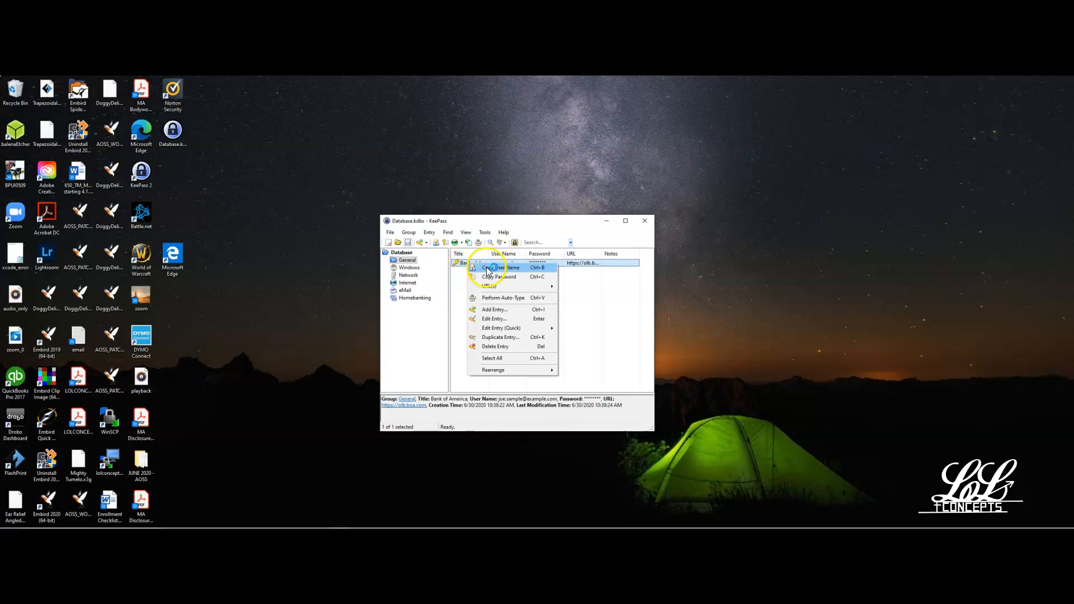
{"action": "left_click", "coordinate": [488, 272]}
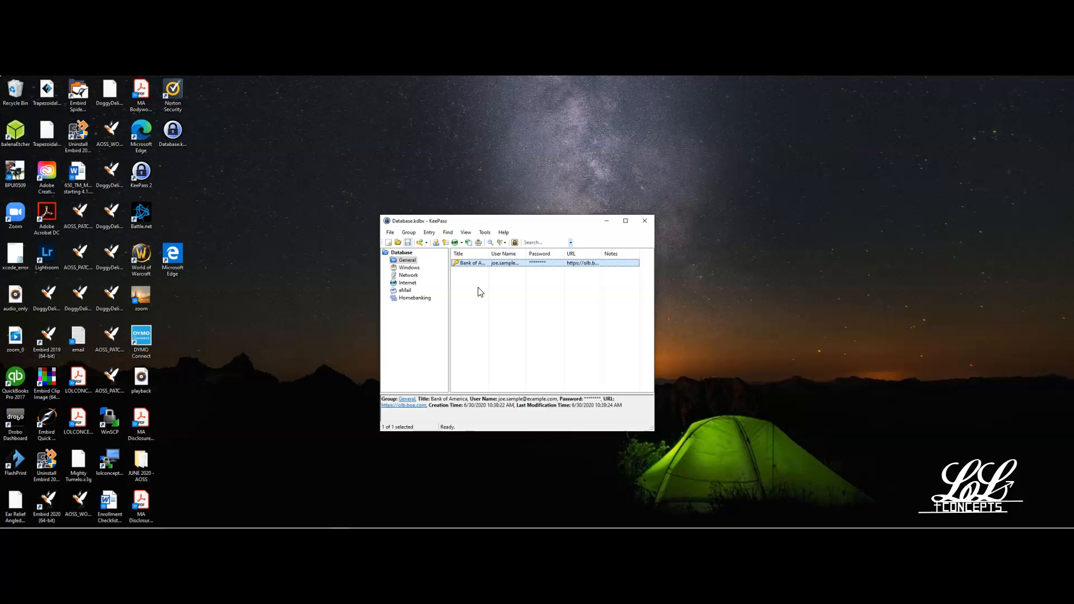
{"action": "right_click", "coordinate": [474, 265]}
{"action": "left_click", "coordinate": [488, 278]}
{"action": "double_click", "coordinate": [518, 264]}
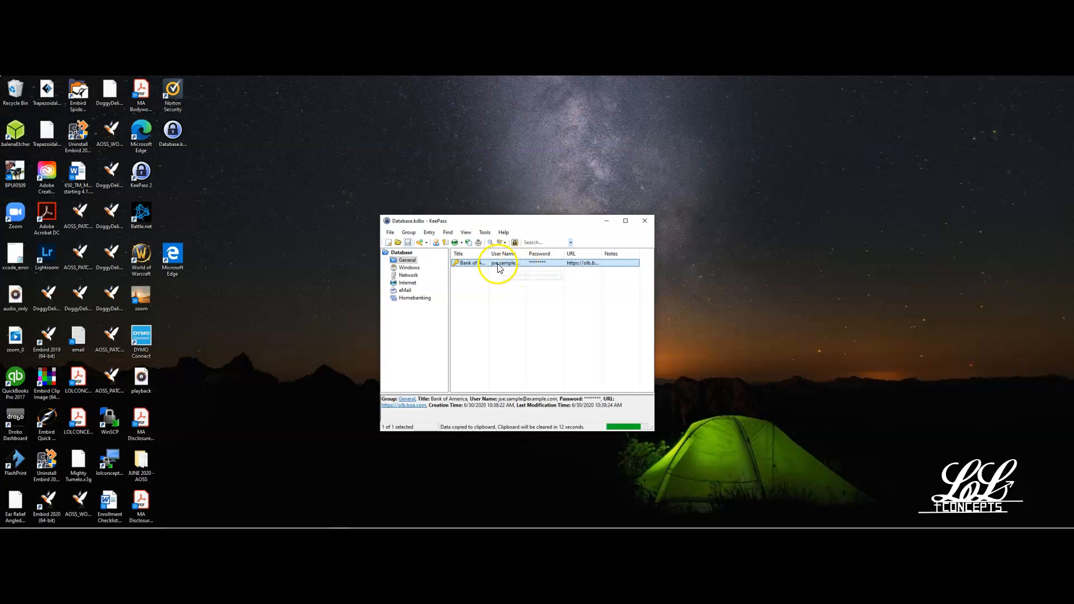
Replace the Bank of America entry's password with a generated one derived from the previous password, reveal it, and save the entry and database.
{"action": "double_click", "coordinate": [464, 262]}
{"action": "left_click", "coordinate": [523, 307]}
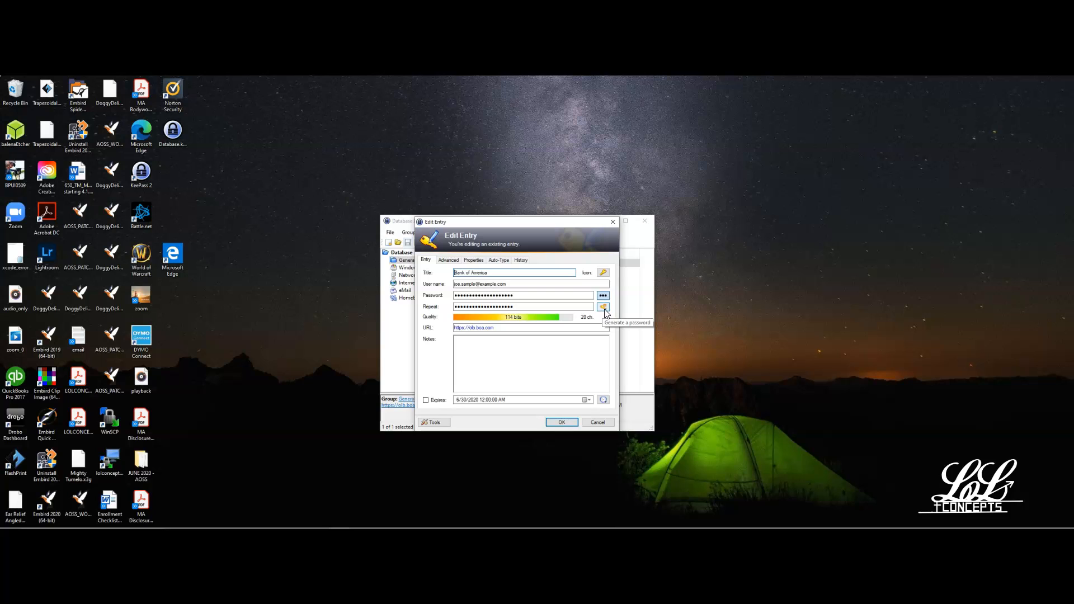
{"action": "left_click", "coordinate": [603, 308]}
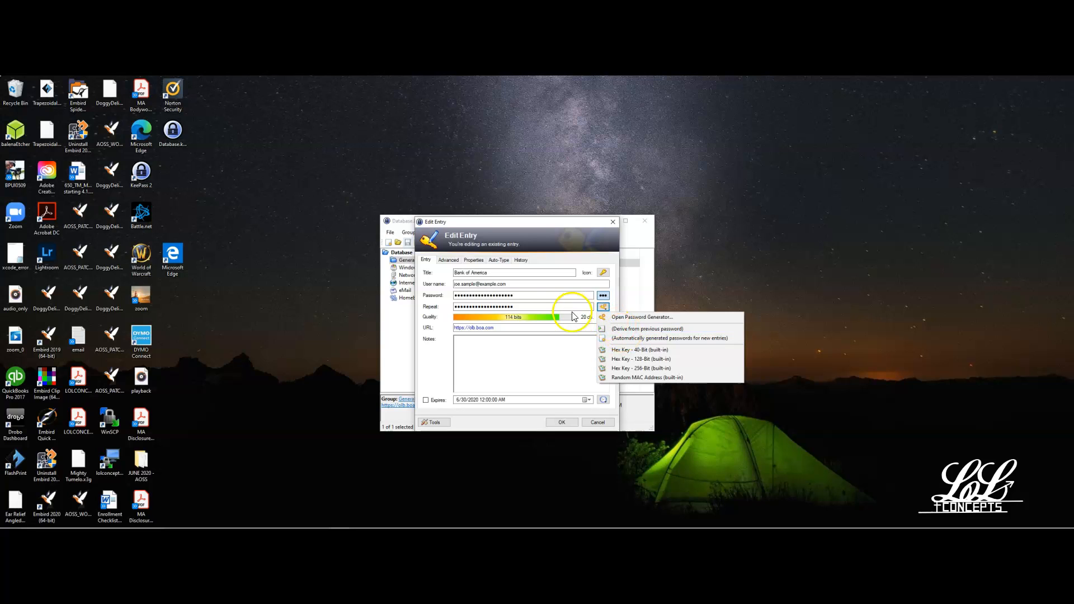
{"action": "left_click", "coordinate": [627, 329]}
{"action": "left_click", "coordinate": [603, 295]}
{"action": "left_click", "coordinate": [513, 297]}
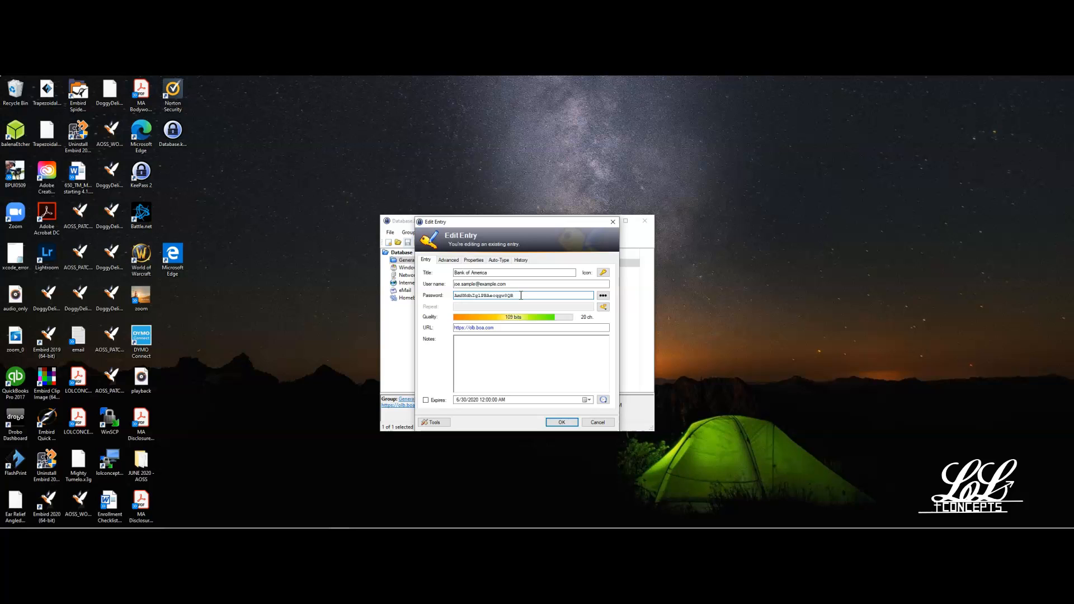
{"action": "left_click", "coordinate": [560, 423]}
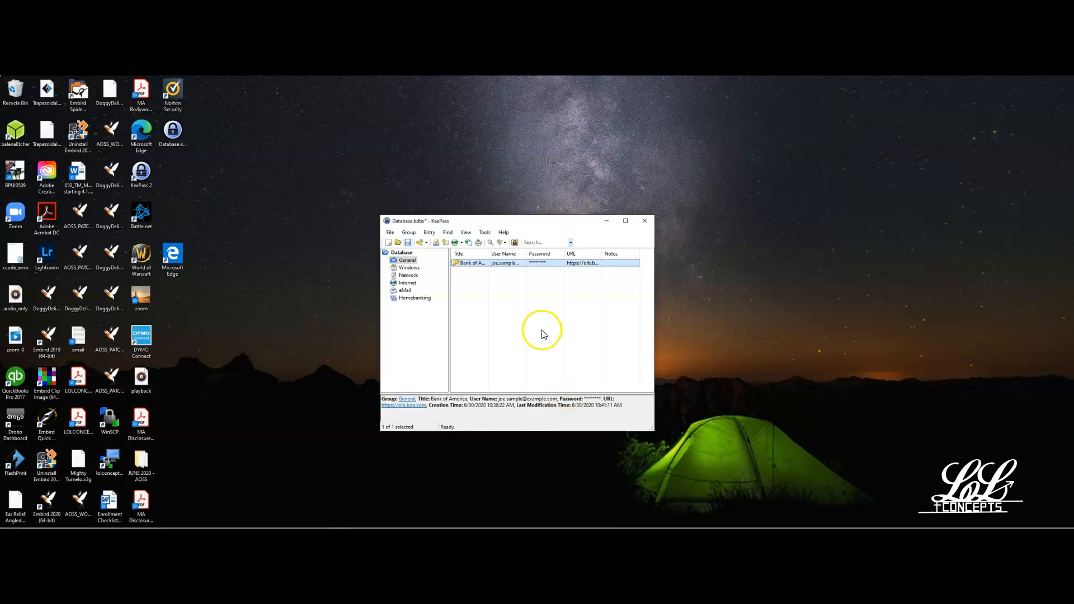
{"action": "left_click", "coordinate": [408, 242]}
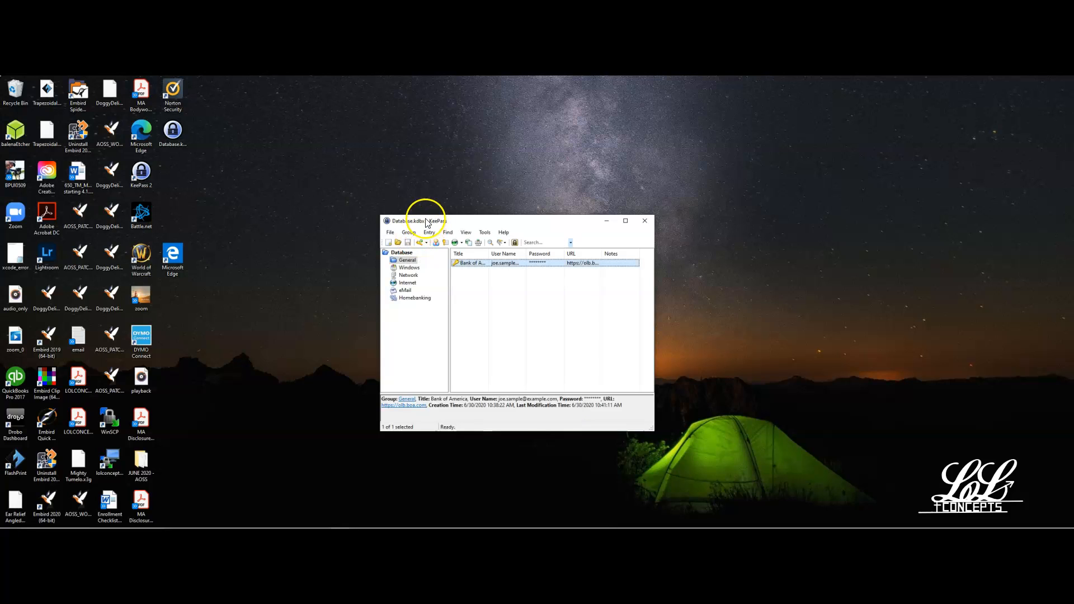